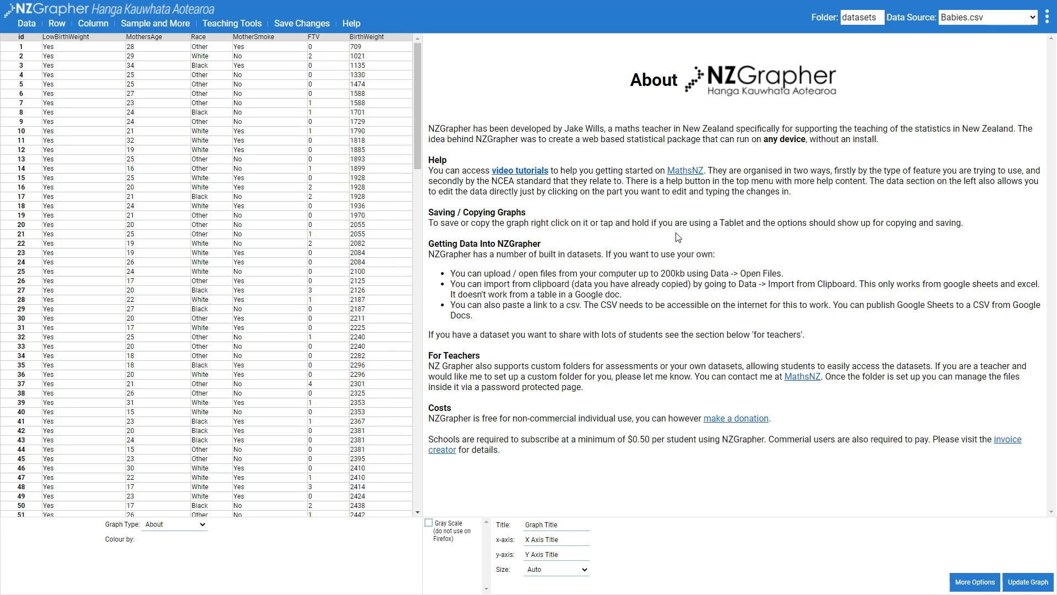
Step: Load the Empty Dataset for Editing.csv dataset in place of the Babies data
click(975, 18)
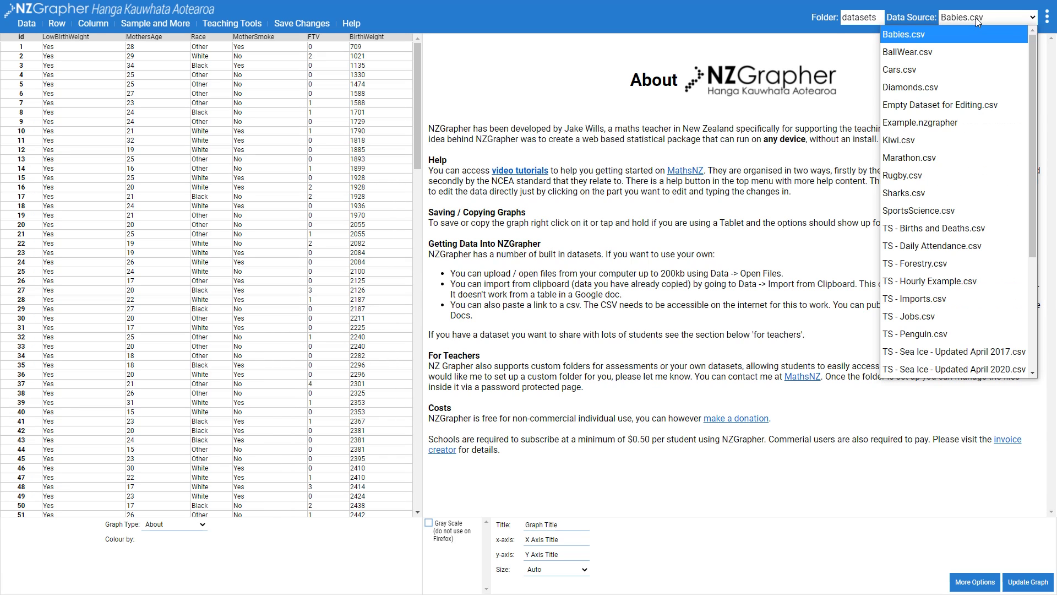
click(929, 108)
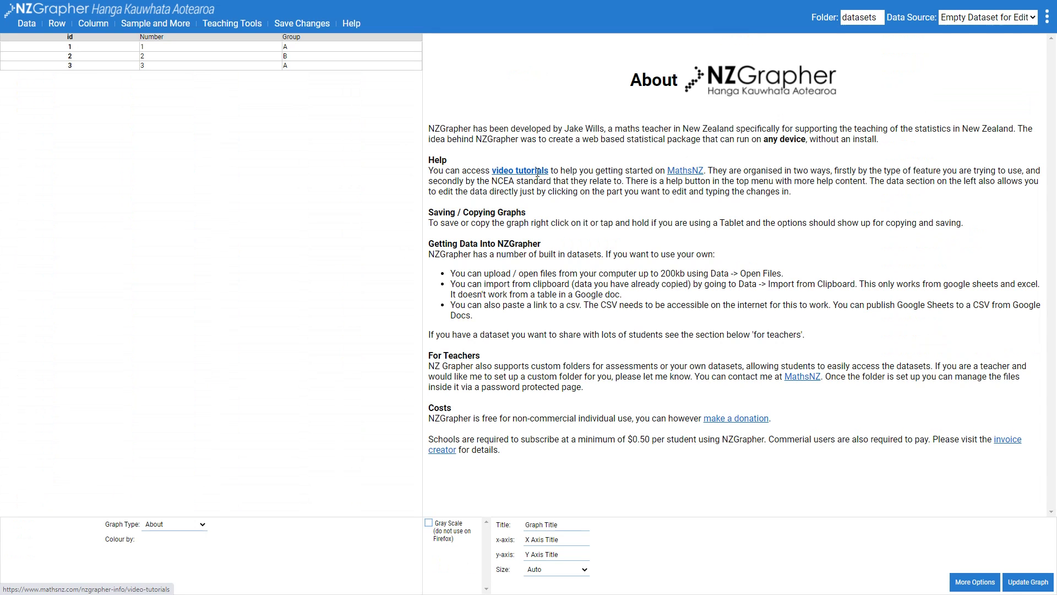
Step: Add three rows and two columns to the table to make six rows
click(26, 23)
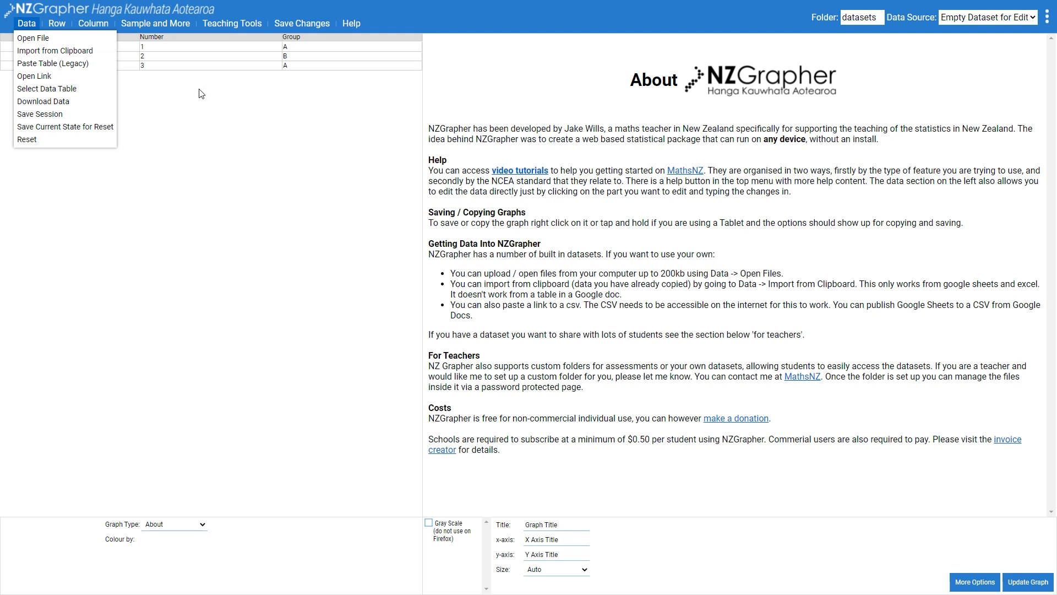
click(57, 23)
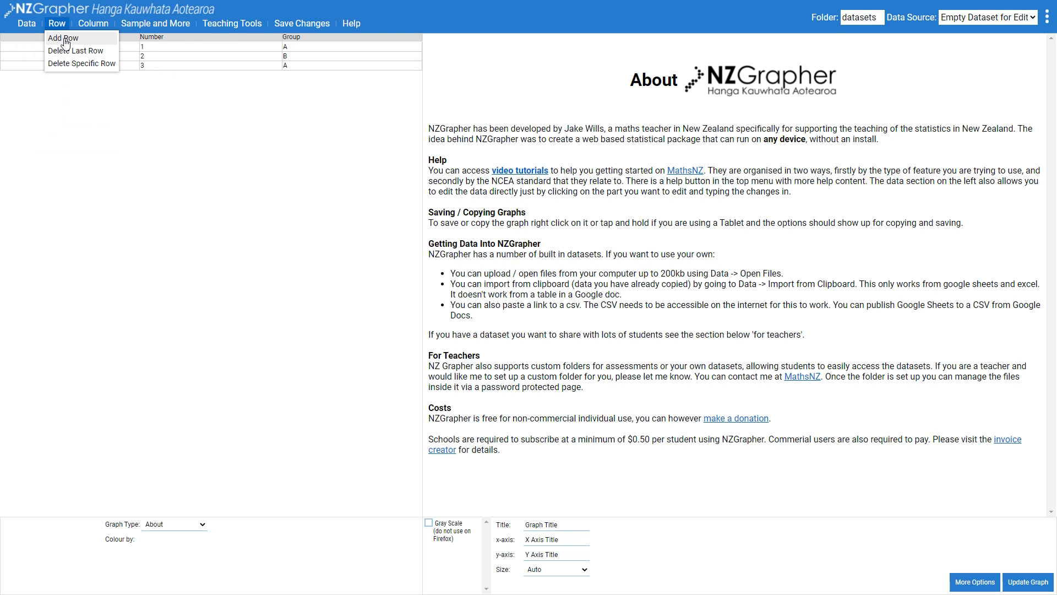
double_click(66, 38)
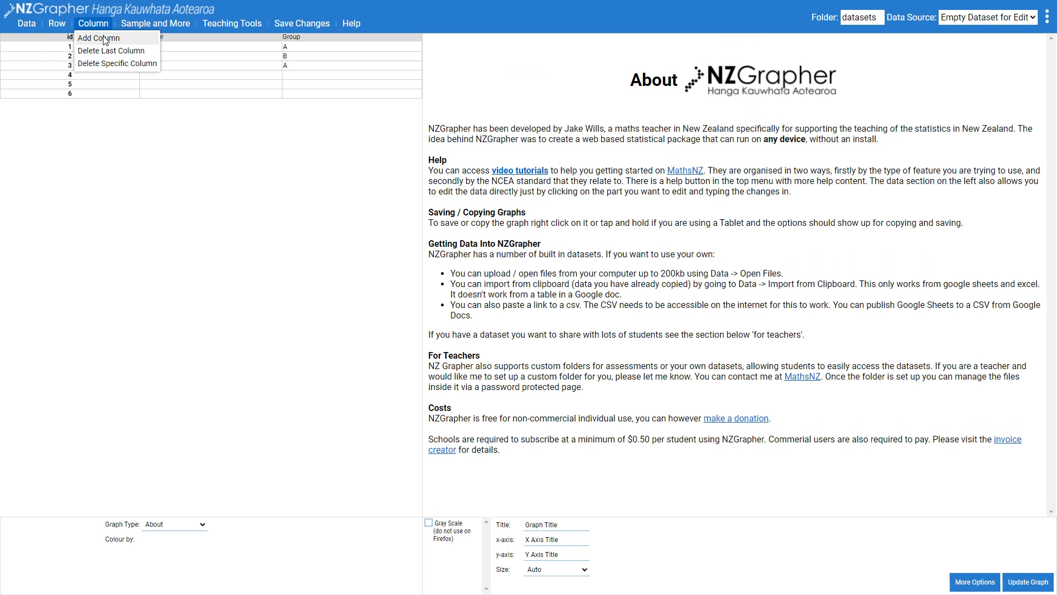
click(104, 41)
click(93, 23)
click(135, 37)
Step: Rename the column headers to Length, Time 1, Time 2 and Time 3
click(134, 36)
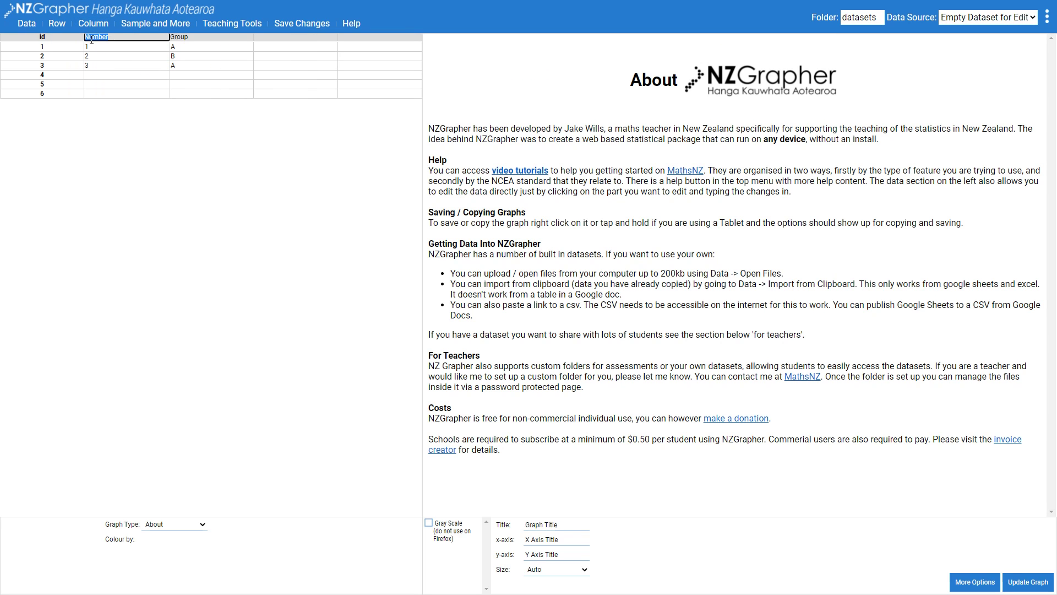
text(Length)
key(Tab)
text(Time 1)
click(270, 37)
text(Time)
click(343, 37)
text(Time 3)
Step: Enter the Length values 0.15 through 0.4 for the six rows
click(101, 47)
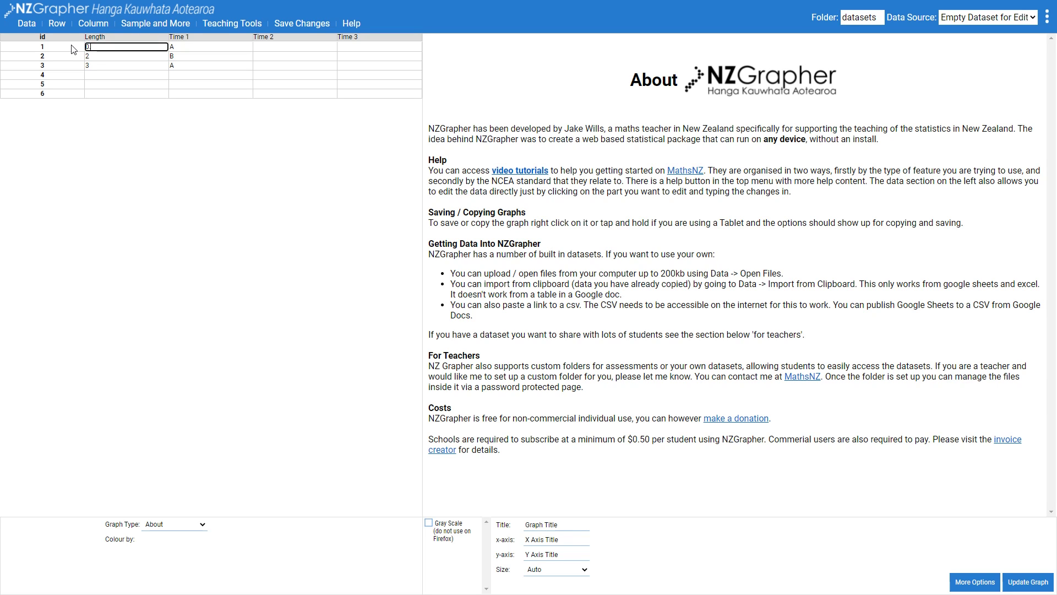
key(Return)
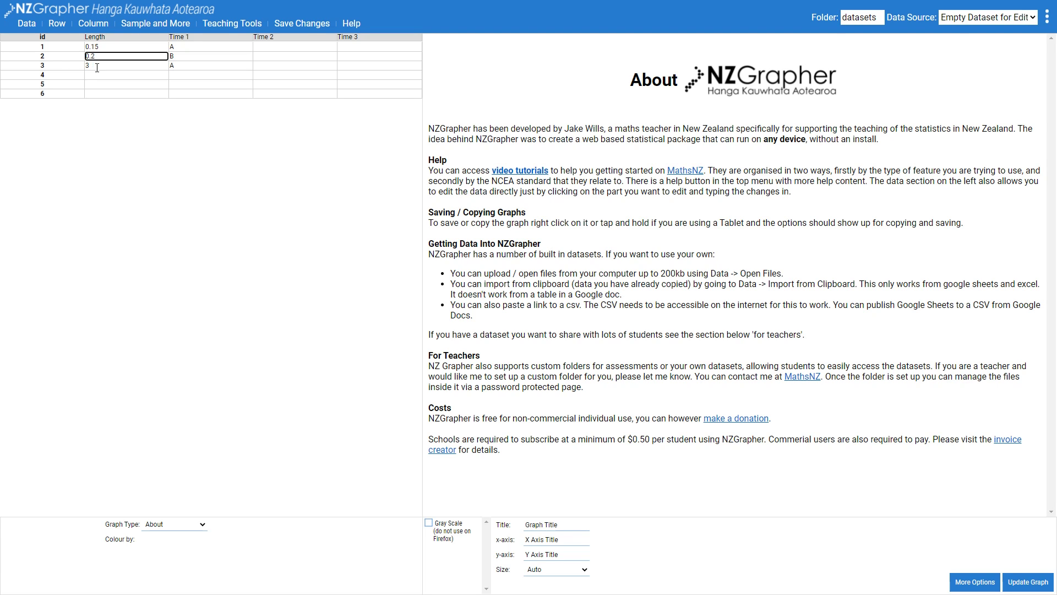
key(Return)
click(104, 74)
text(0.3)
key(Return)
text(0.35)
key(Return)
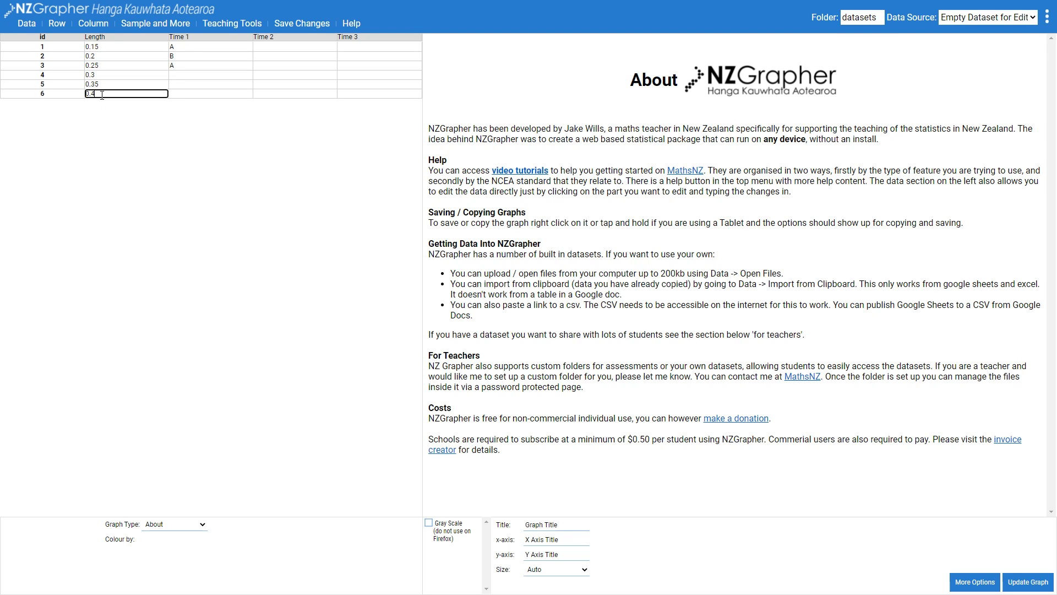
text(0.4)
Step: Enter the times for rows 1–3: 9, 7.12, 7.64; 8.9, 8.97, 8.32; 10.5, 9.7, 10.39
click(171, 47)
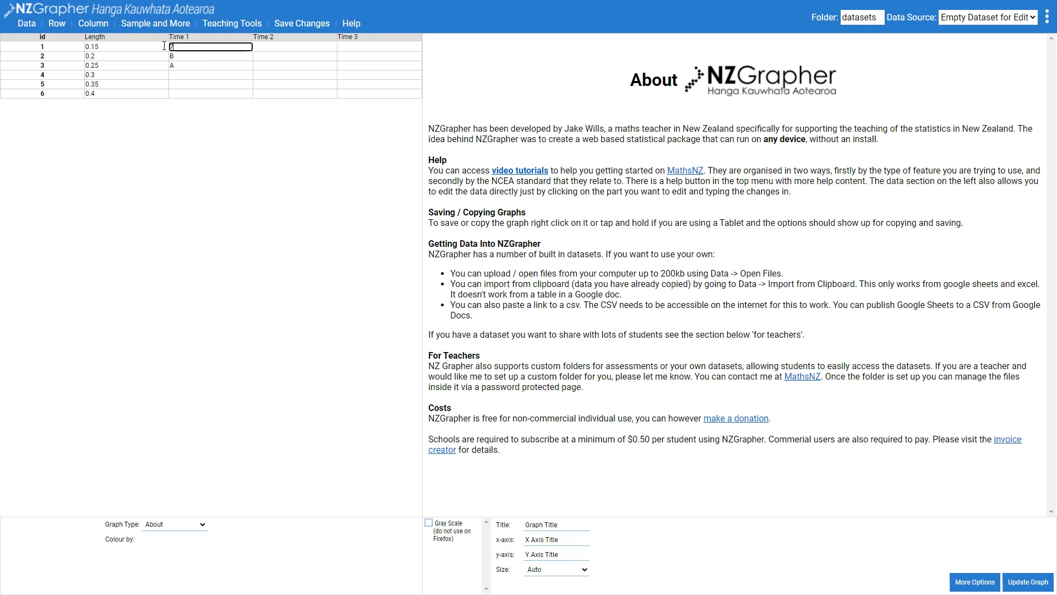
text(9)
key(Tab)
text(7.12)
key(Tab)
text(7.64)
key(Tab)
text(8.9)
key(Tab)
text(8.97)
key(Tab)
text(8.32)
key(Tab)
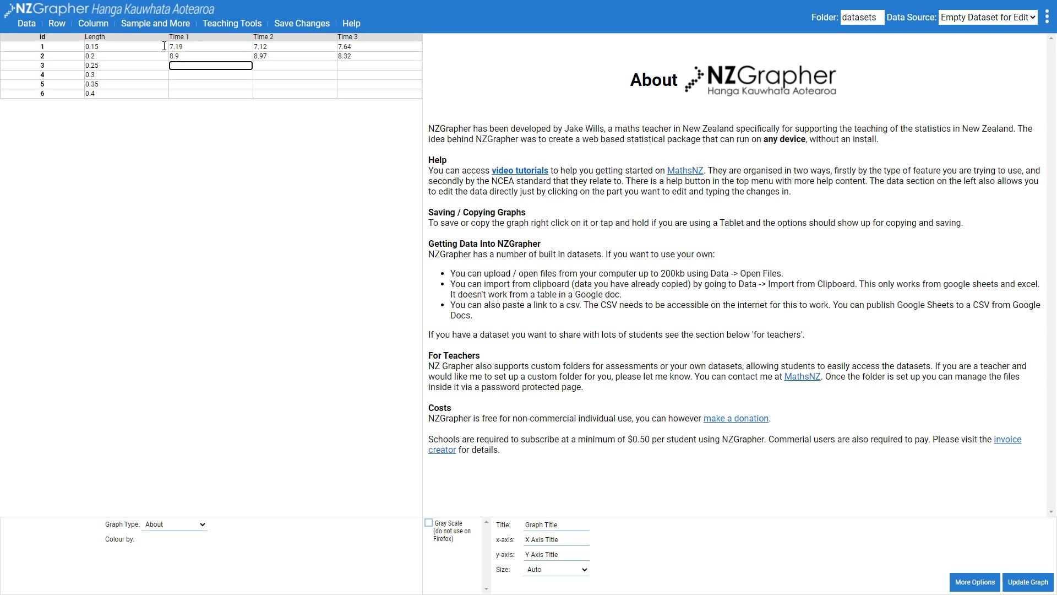
text(10.5)
key(Tab)
text(9.7)
key(Tab)
text(10.39)
Step: Enter the remaining times (11.67, 11.24, 11, 12.07, 10.97, 11.97, 11.75, 13.24, 12.62) and save the table
key(Tab)
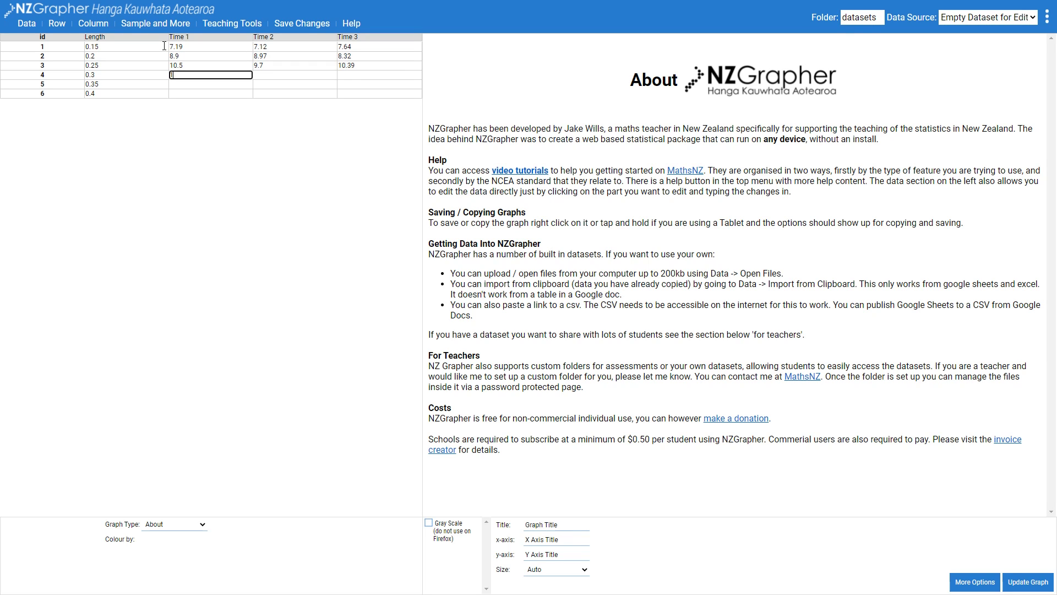
text(11.67)
key(Tab)
text(11.24)
key(Tab)
text(11)
key(Tab)
key(Tab)
text(12.07	10.97	11.97)
key(Tab)
key(Tab)
text(11.75)
key(Tab)
text(13.24)
key(Tab)
text(12.62)
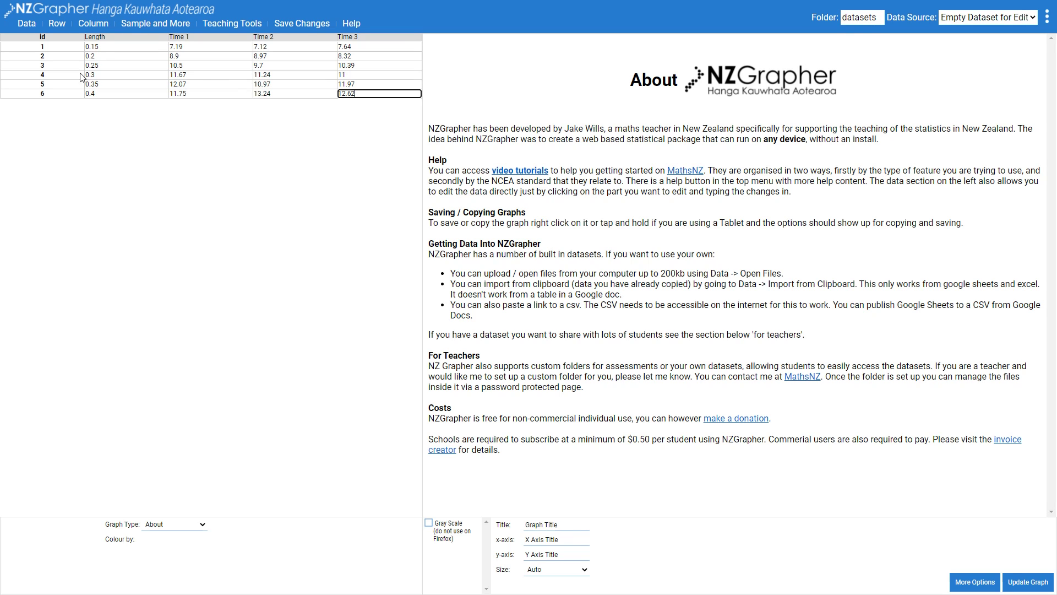
click(215, 224)
click(301, 23)
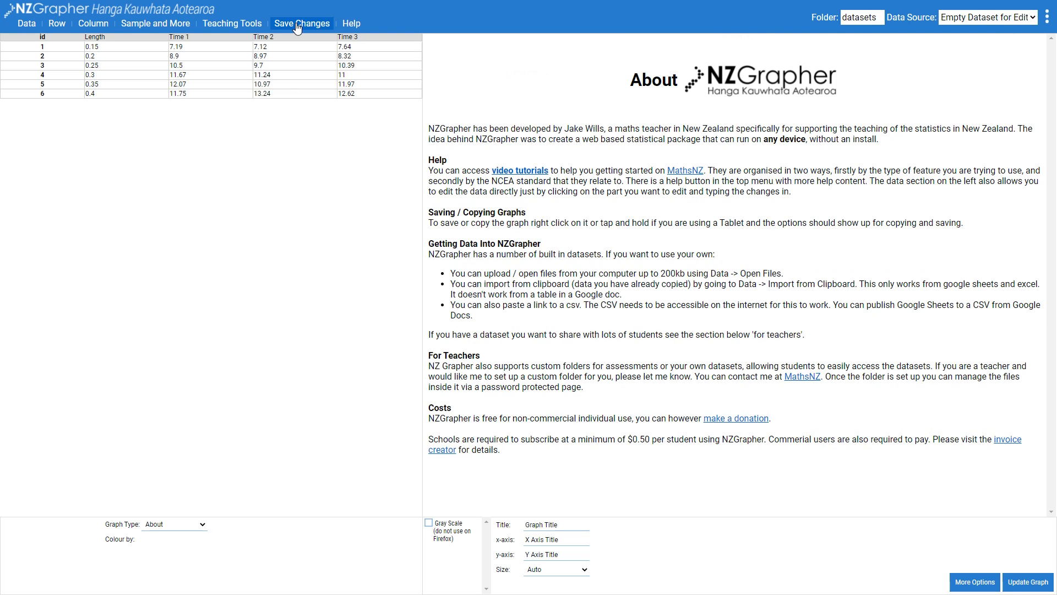
Step: Create an Average variable from Time 1, Time 2 and Time 3
mouse_move(265, 34)
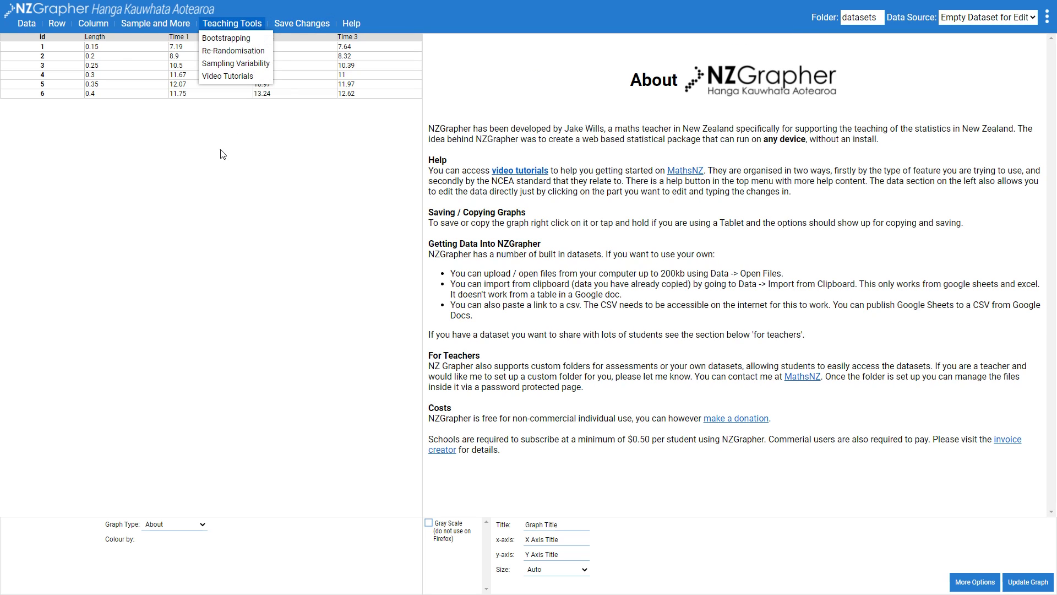
mouse_move(164, 30)
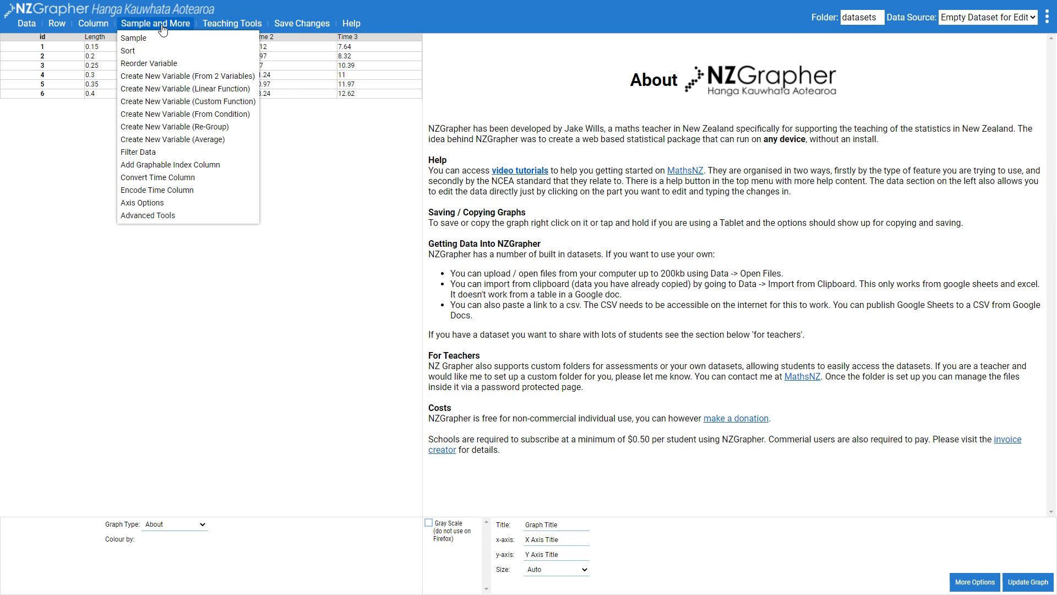
click(179, 144)
click(490, 255)
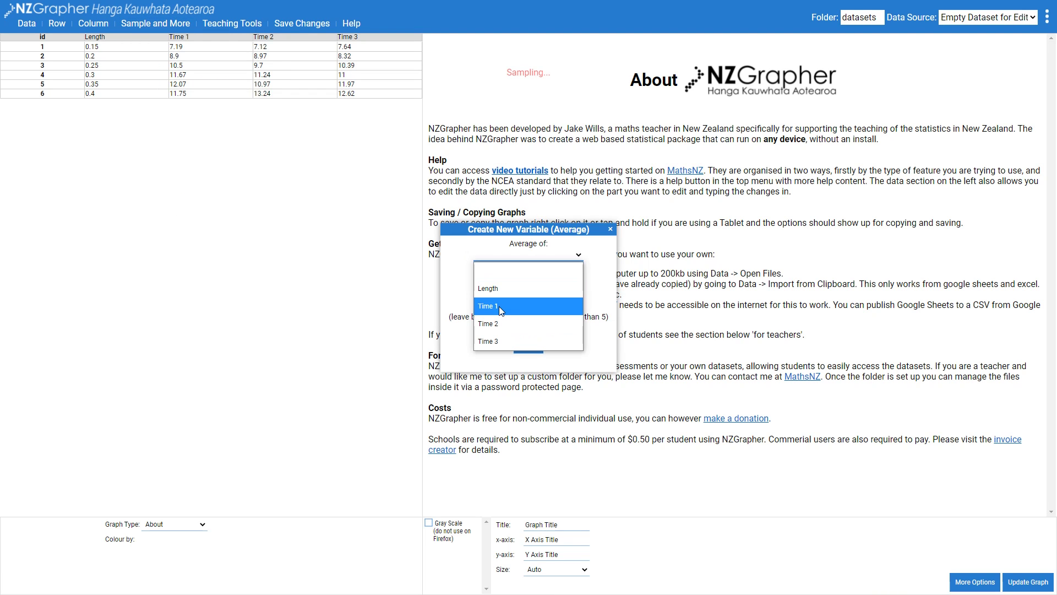
click(498, 306)
click(499, 267)
click(497, 332)
click(506, 280)
click(501, 367)
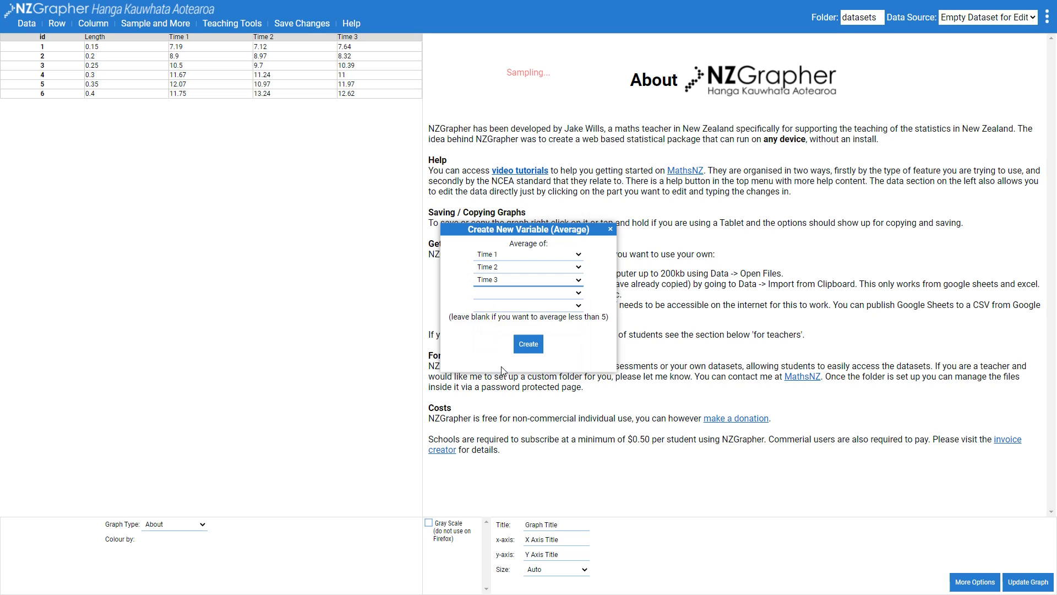
click(529, 346)
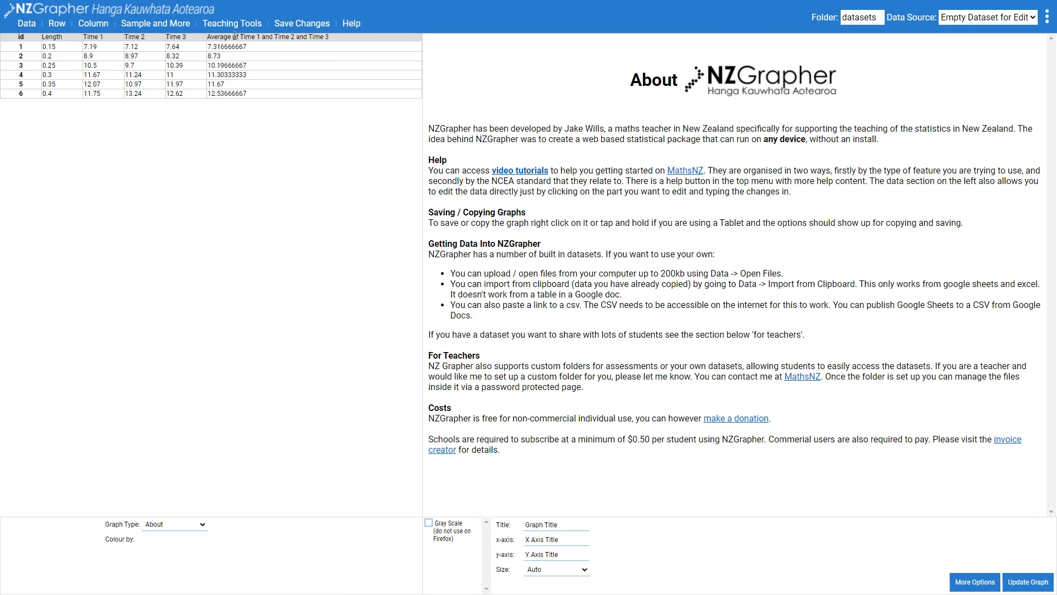
Step: Rename the new average column to 'Average Time (for 10)'
drag(233, 37, 364, 36)
text(Time)
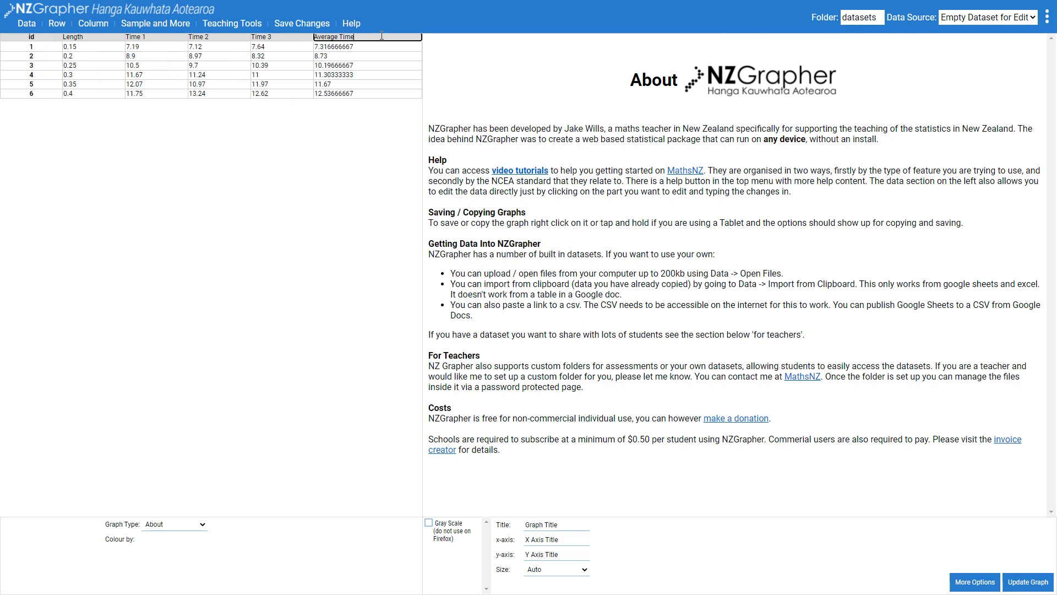
text( (for 10))
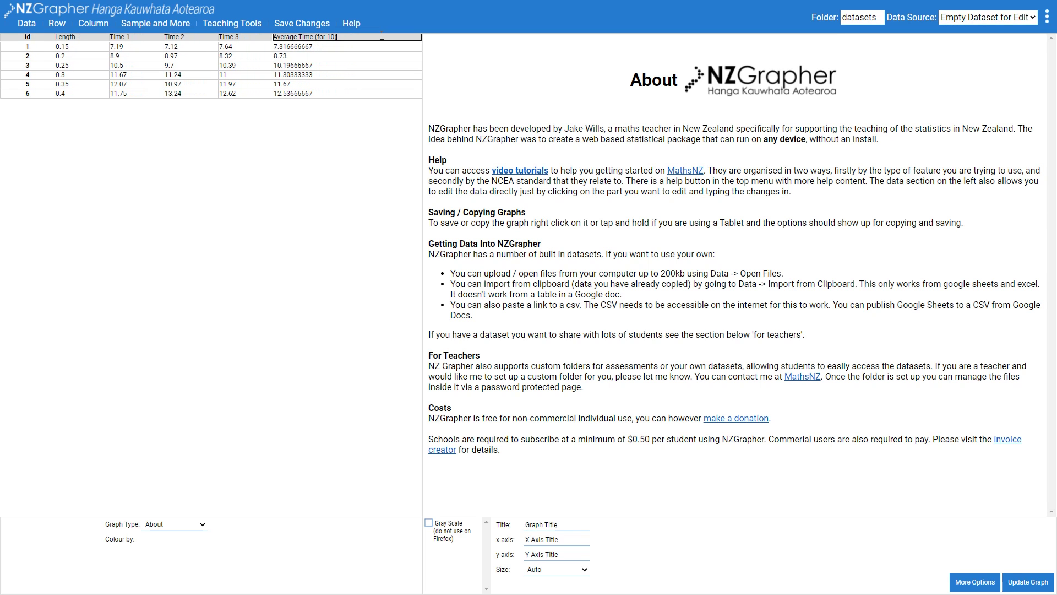
click(302, 23)
Step: Create a Linear Function variable dividing Average Time (for 10) by 10
mouse_move(153, 26)
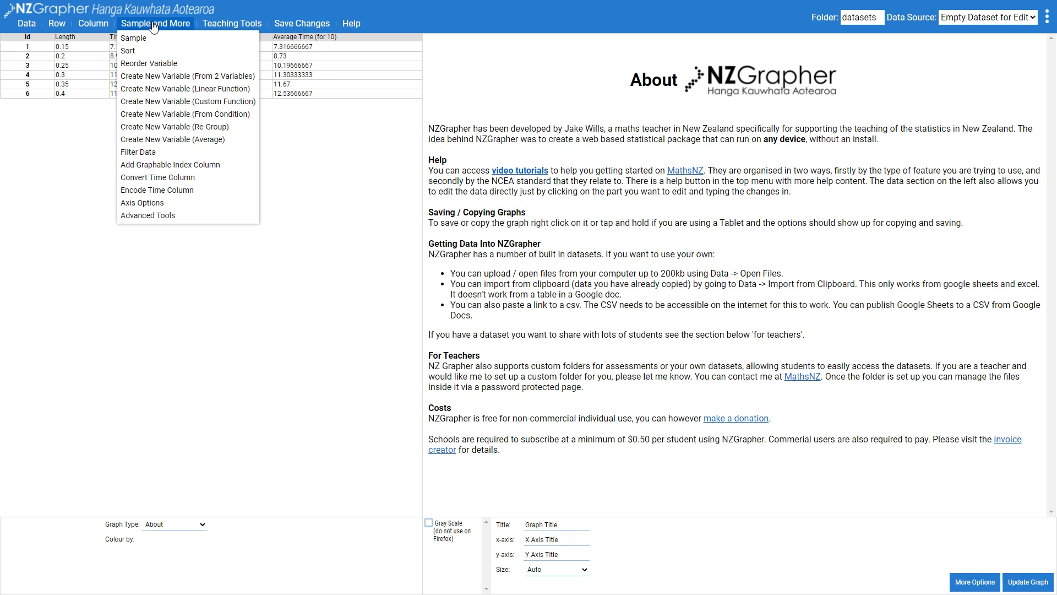
click(208, 91)
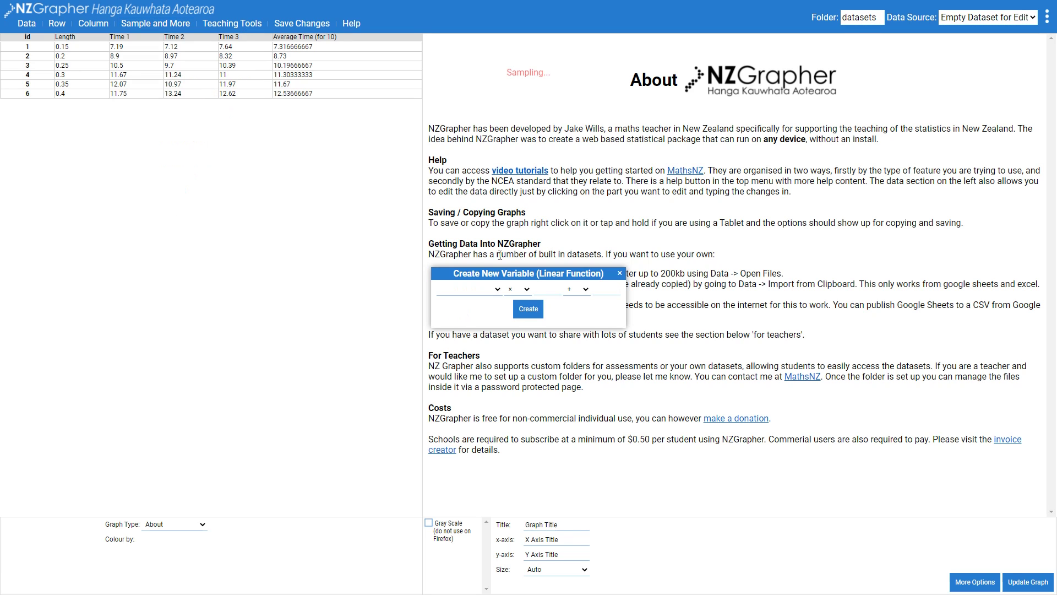
click(476, 291)
click(469, 393)
click(519, 287)
click(517, 322)
click(550, 287)
text(10)
click(529, 308)
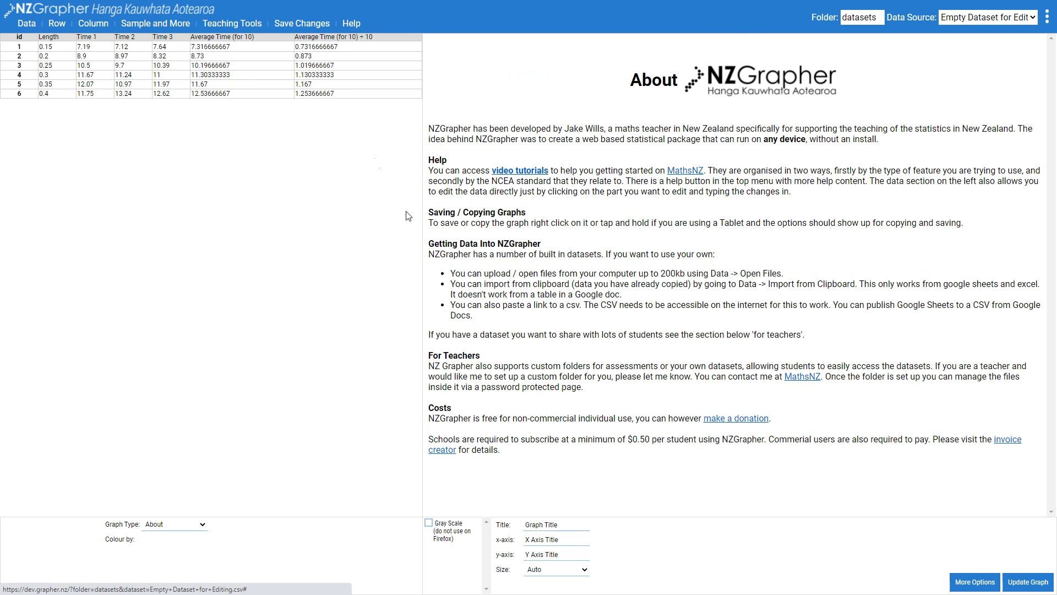
Step: Shorten the new column's name to 'Average Time' and save the table
drag(336, 40, 374, 38)
key(BackSpace)
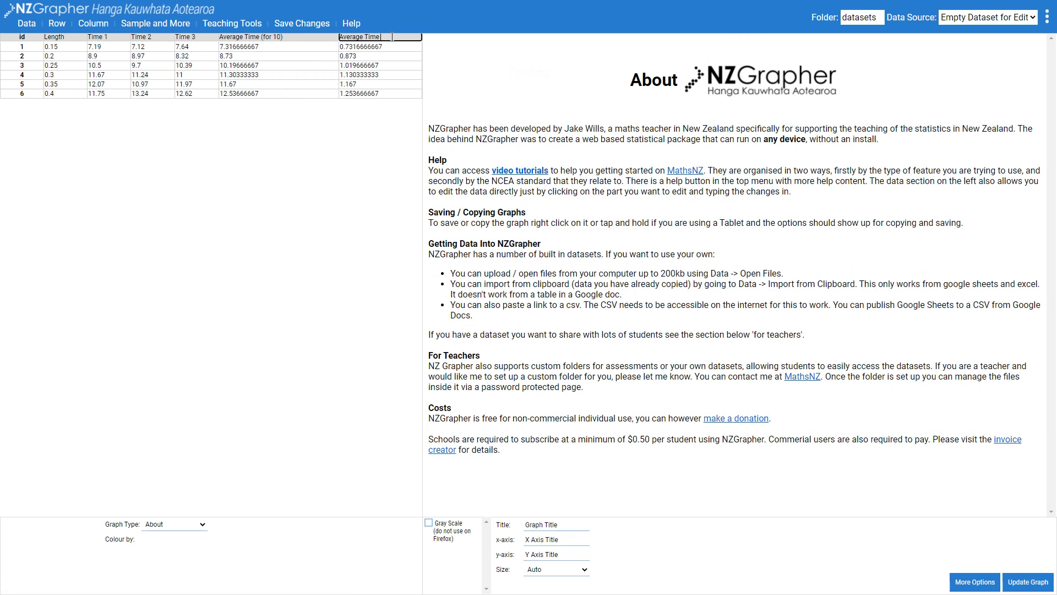
click(294, 27)
Step: Choose Scatter Graph with Length as variable 1 and Average Time as variable 2
click(162, 525)
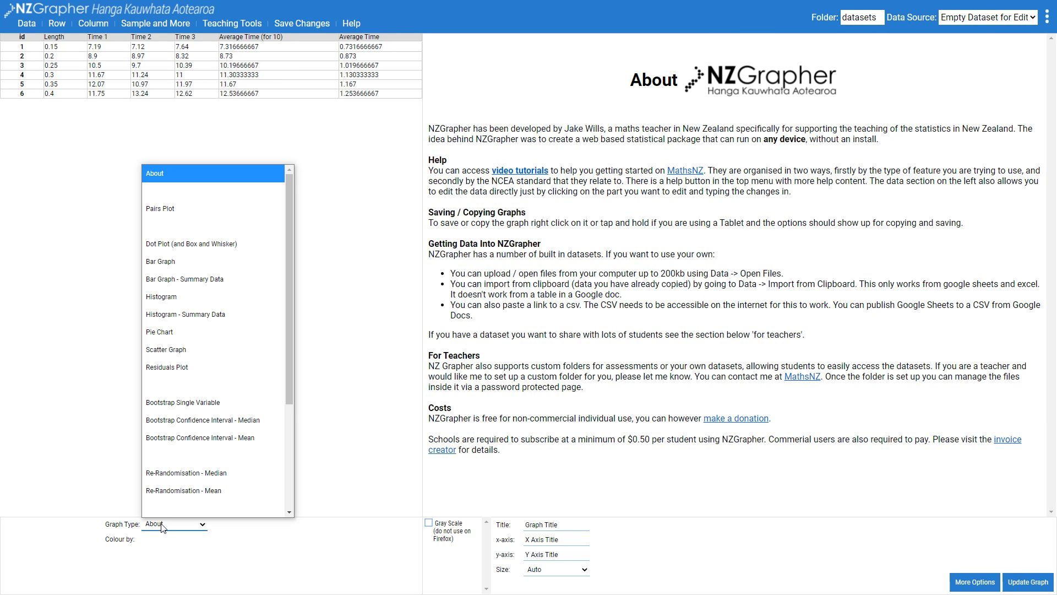
scroll(203, 349, down, 1)
click(189, 336)
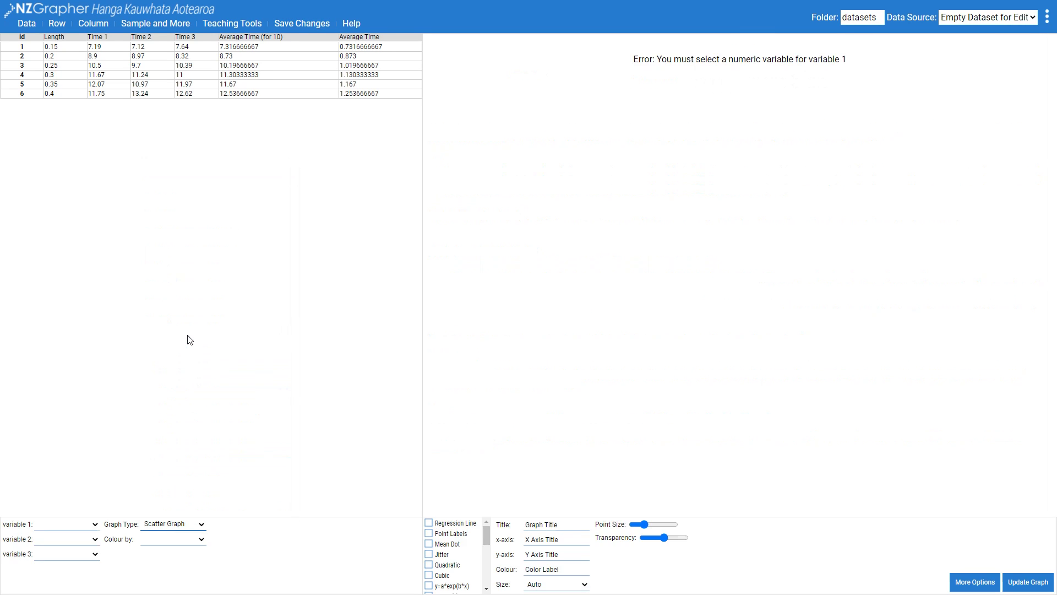
click(75, 530)
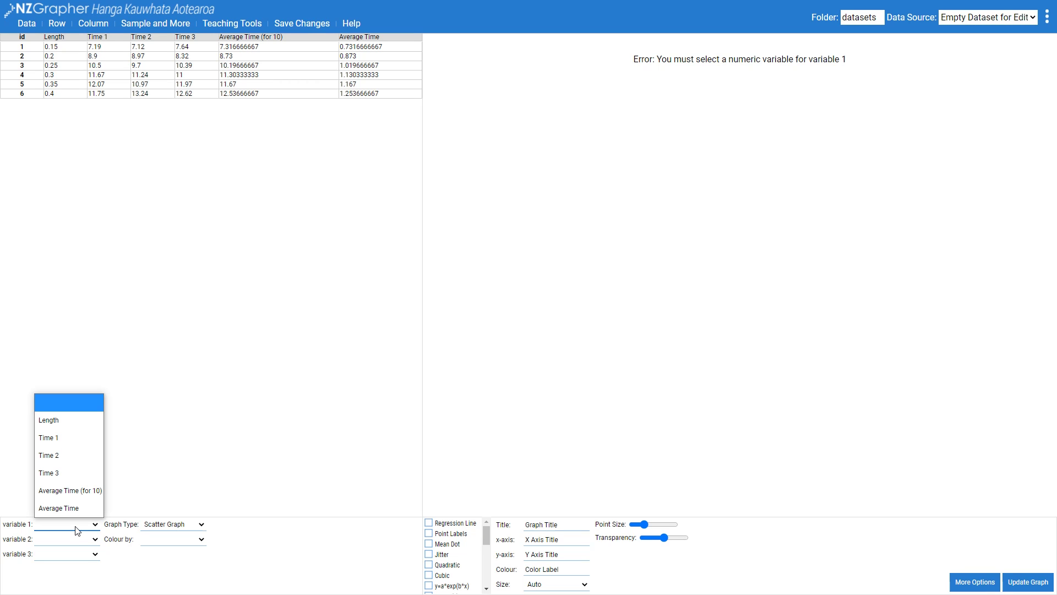
click(73, 427)
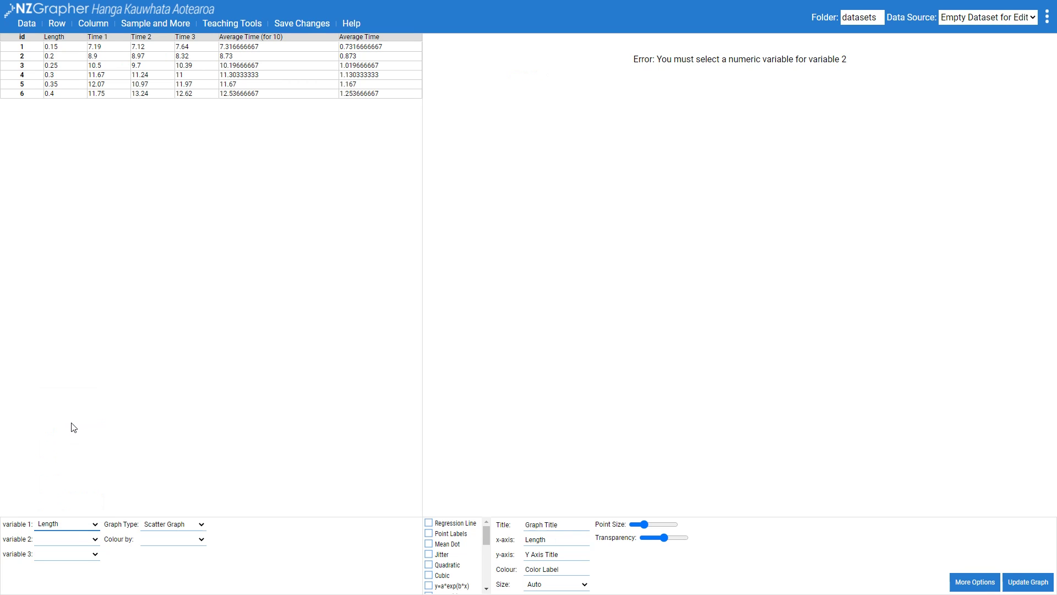
click(70, 546)
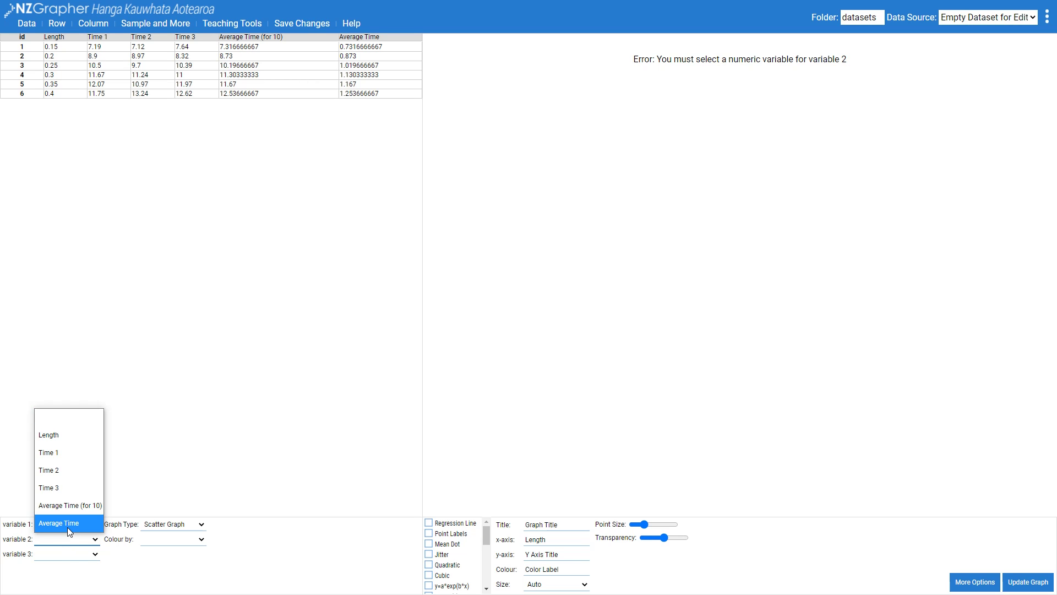
click(68, 527)
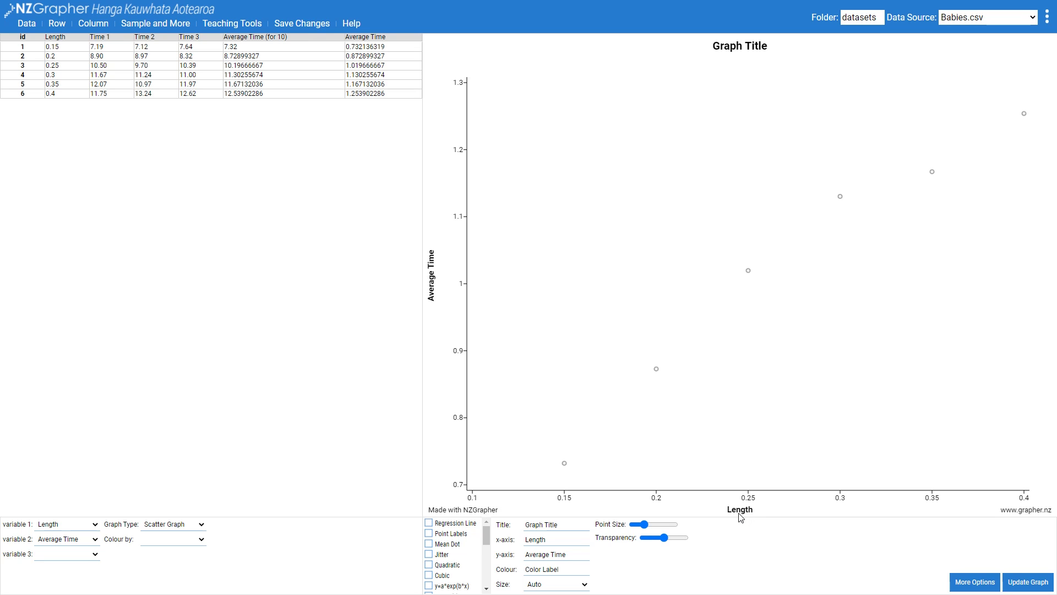
Step: Create a Custom Function variable applying sqrt(x) to Length
click(141, 26)
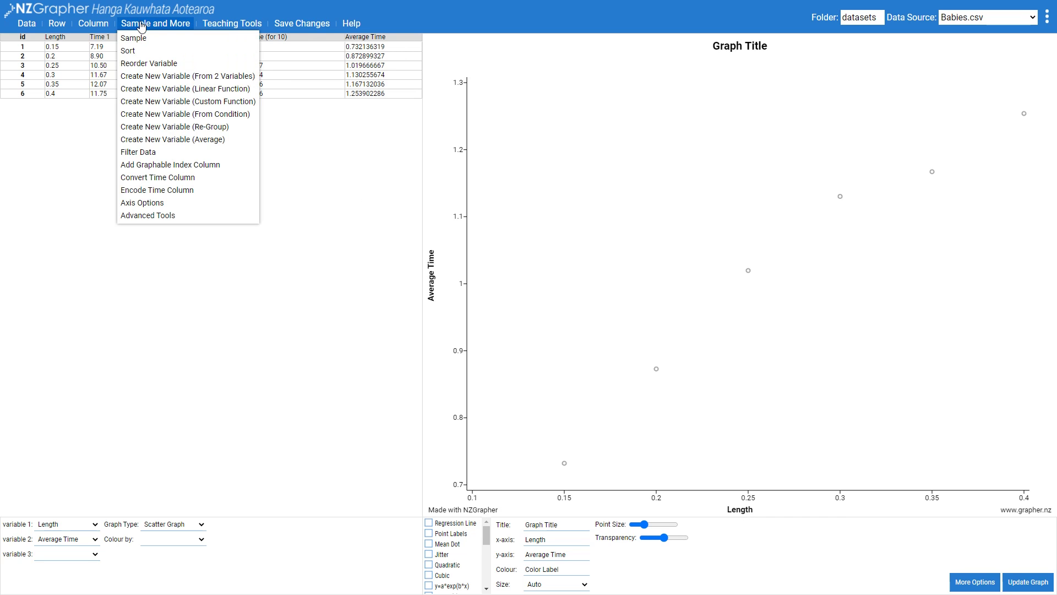
click(180, 102)
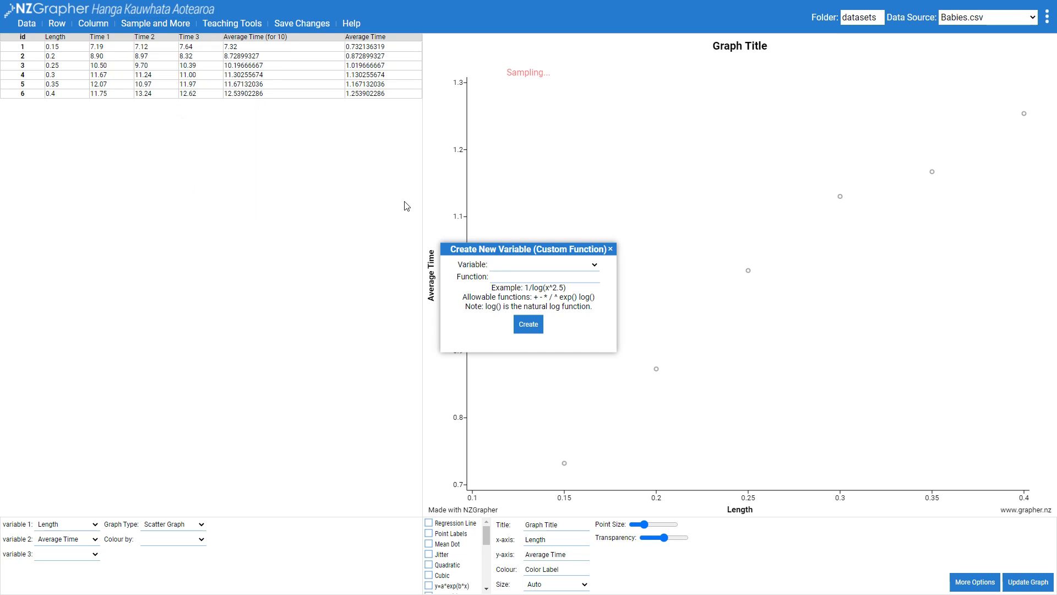
click(508, 265)
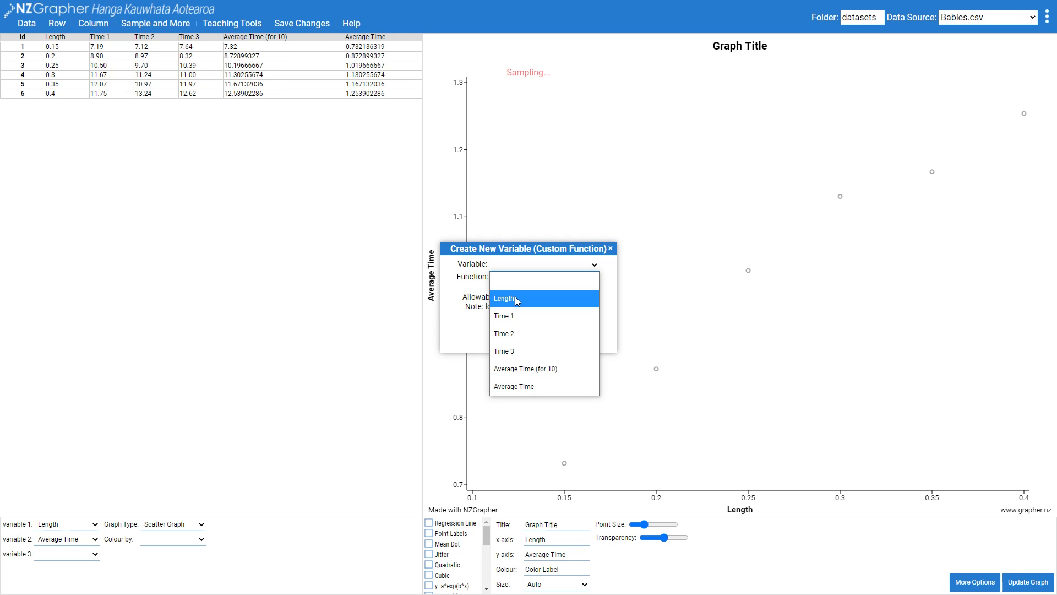
click(514, 297)
click(517, 278)
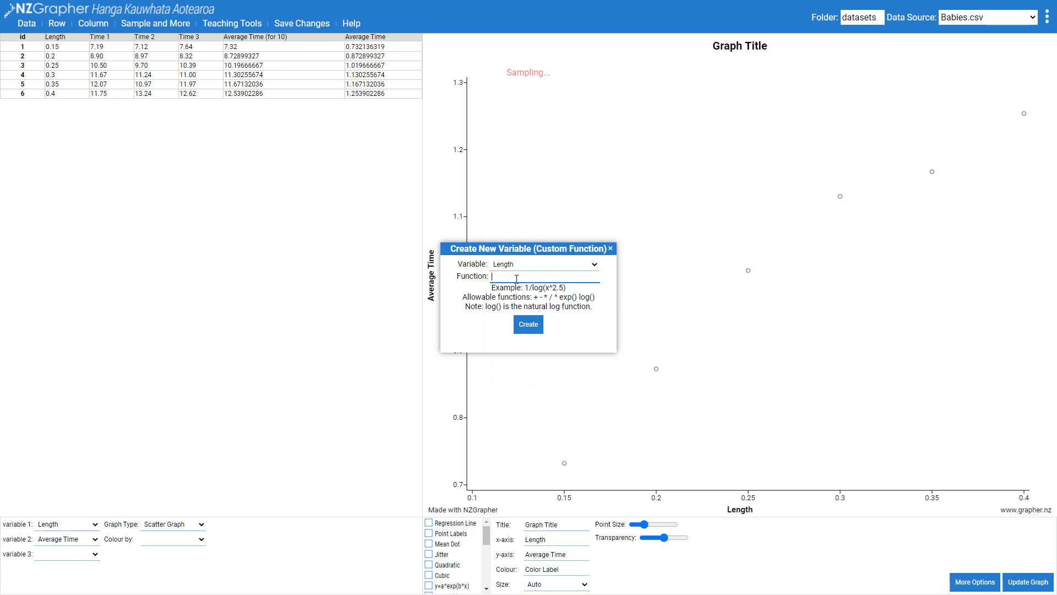
text(sqrt(x)
click(532, 326)
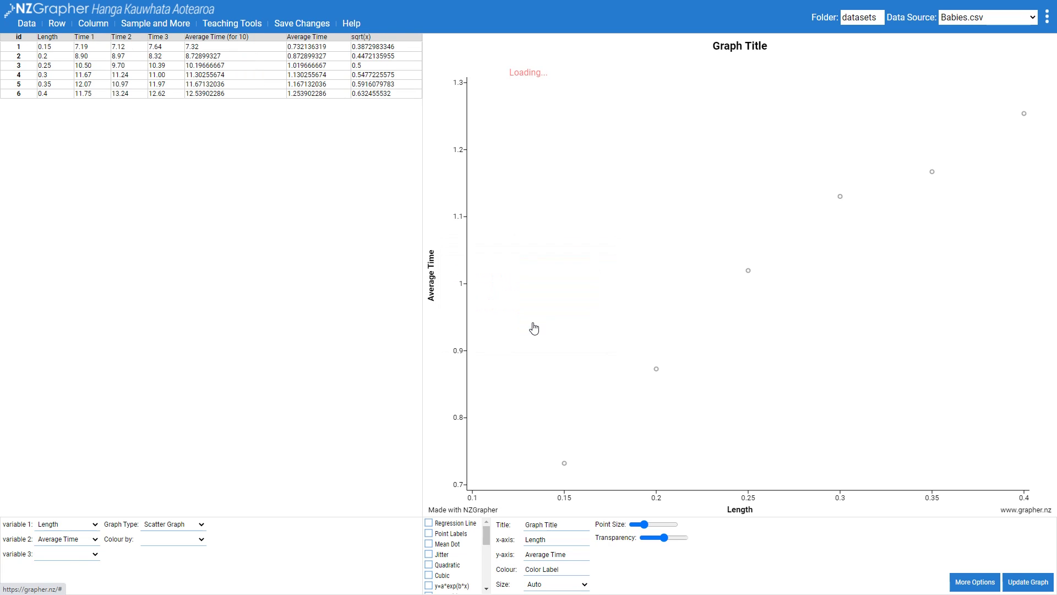
Step: Change the sqrt(x) column header to 'Sqareroot Length'
click(384, 36)
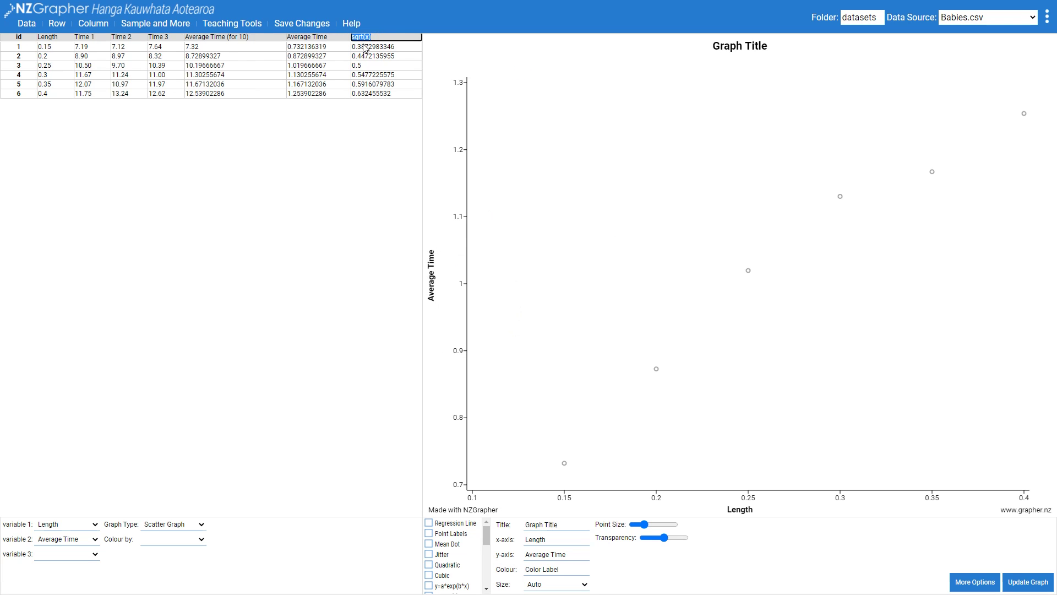
text(Sqareroot Length)
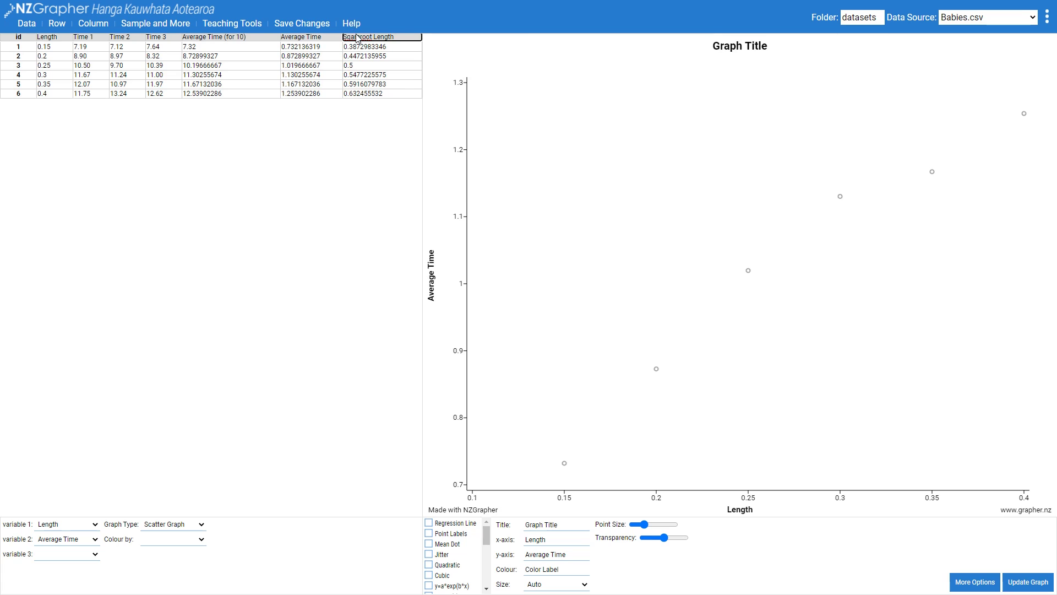
right_click(358, 36)
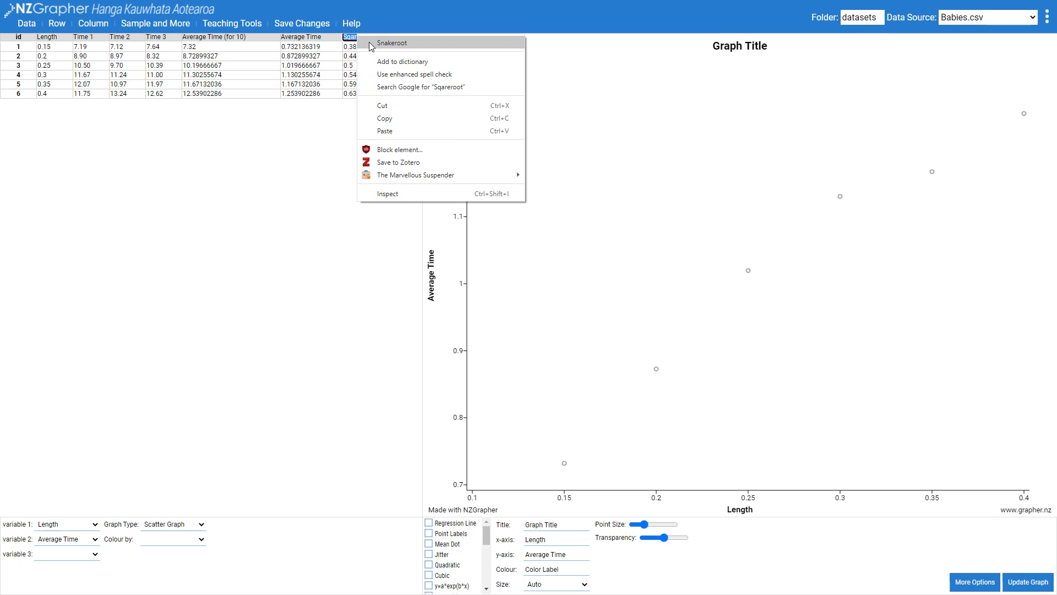
key(Escape)
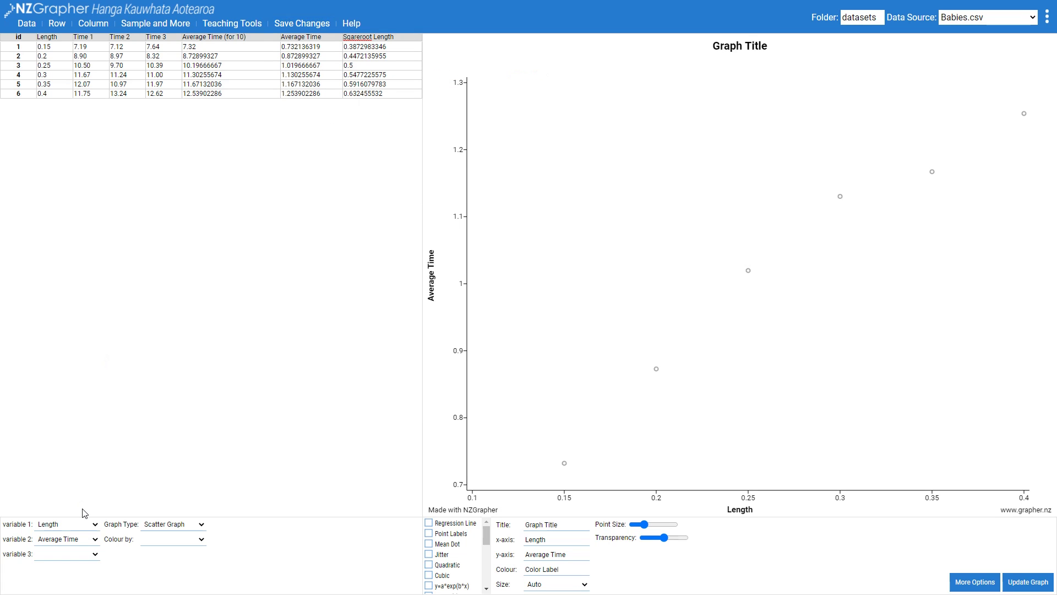
Step: Switch variable 1 to Sqareroot Length and title the graph 'Whatever you want'
click(73, 524)
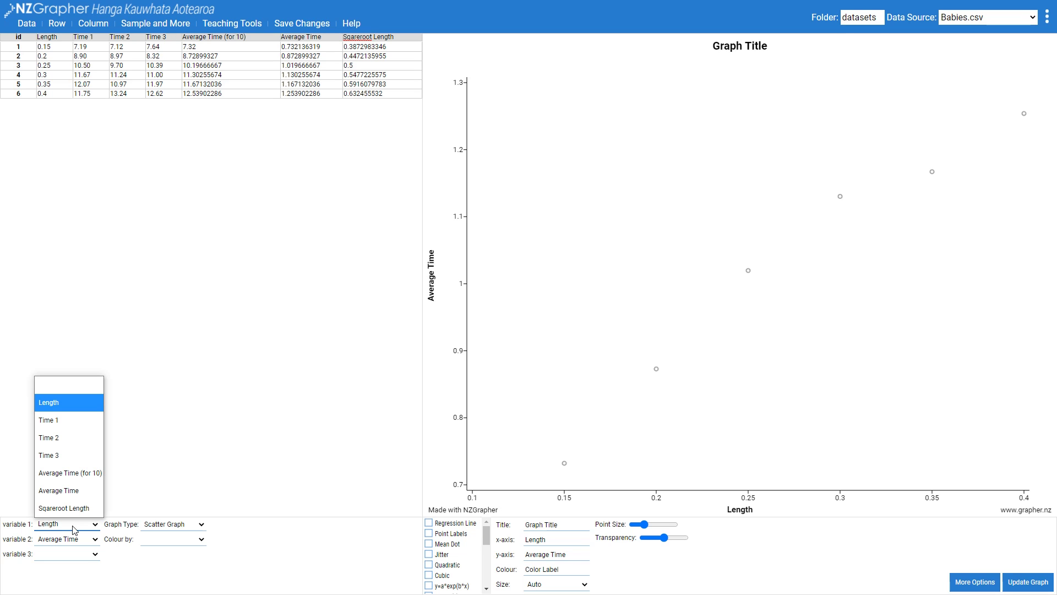
click(74, 507)
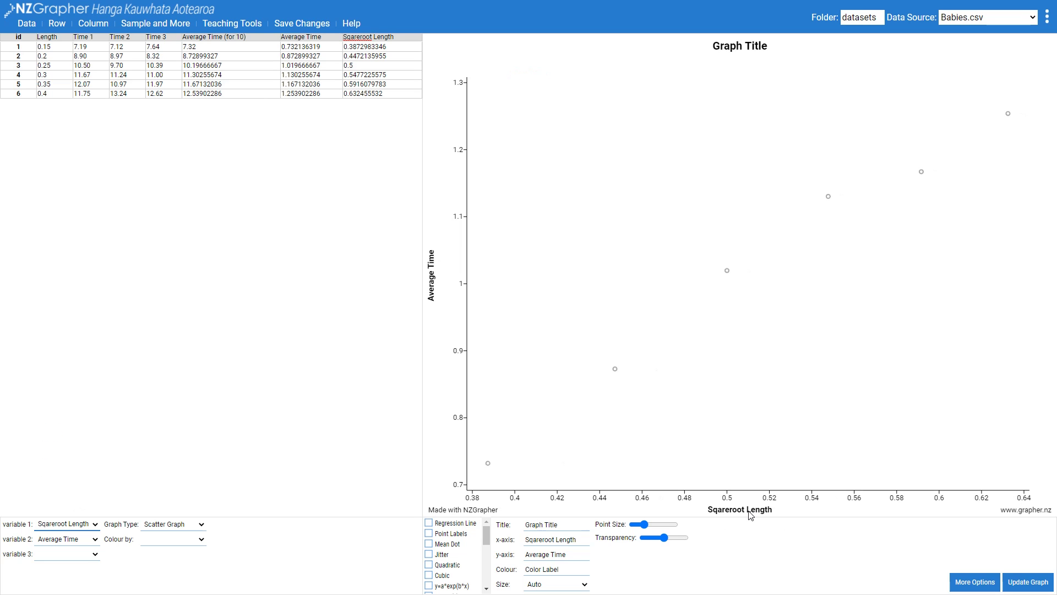
click(525, 527)
text(What)
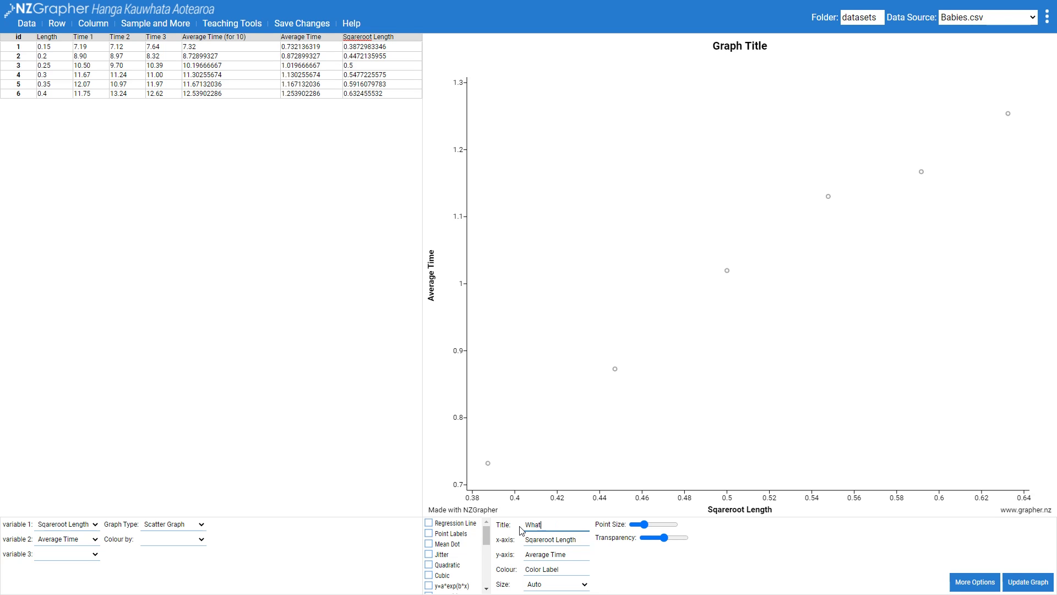
text(ever you want)
Step: Label the axes 'Sqareroot Length (m^0.5)' and 'Average Time (s)'
click(582, 540)
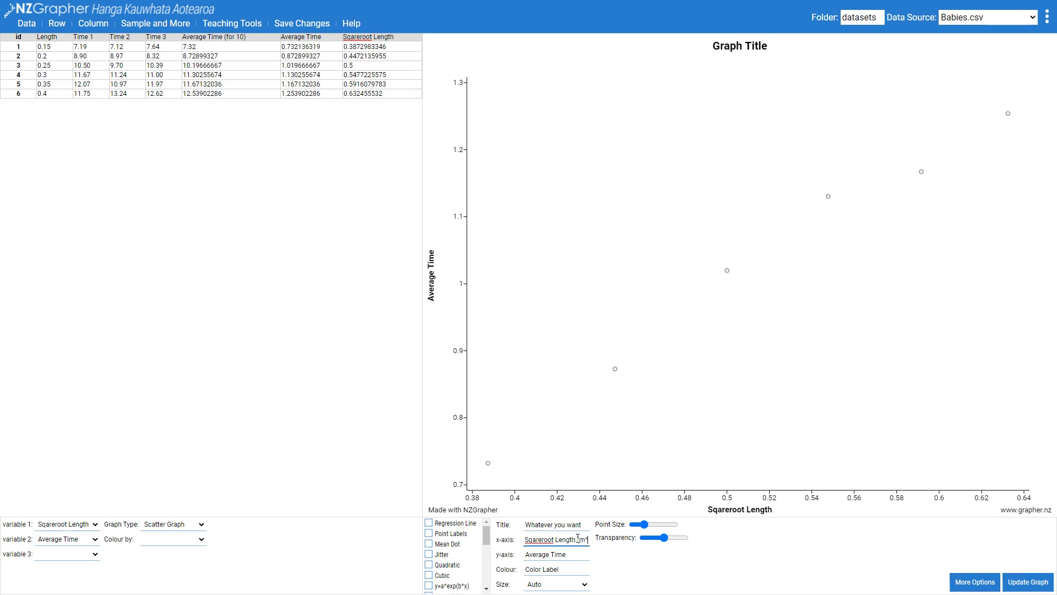
text(0.5))
click(574, 553)
text((s)
click(1027, 583)
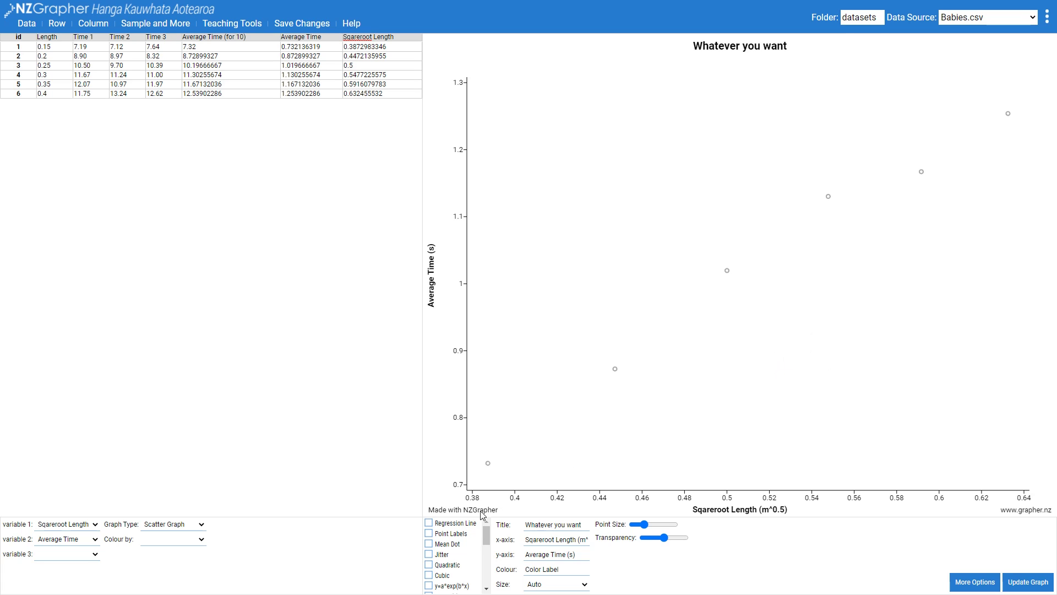
Step: Turn on the Regression Line graph option to show the fitted equation and r
click(429, 523)
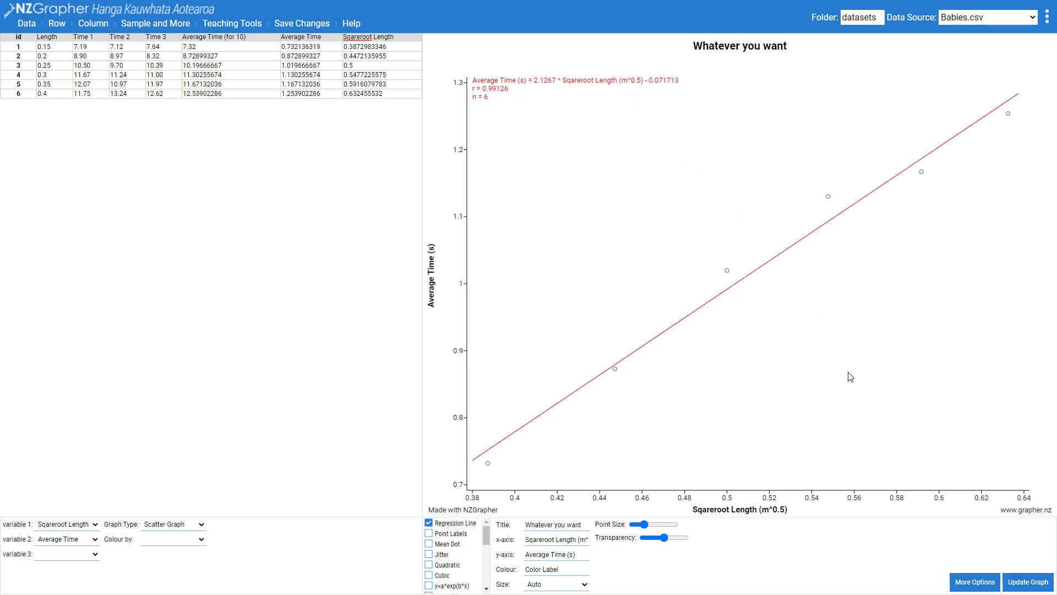
Step: Rename the equation variables to L^0.5 for x and T for y, giving T = 2.1267 * L^0.5 - 0.071713
click(975, 582)
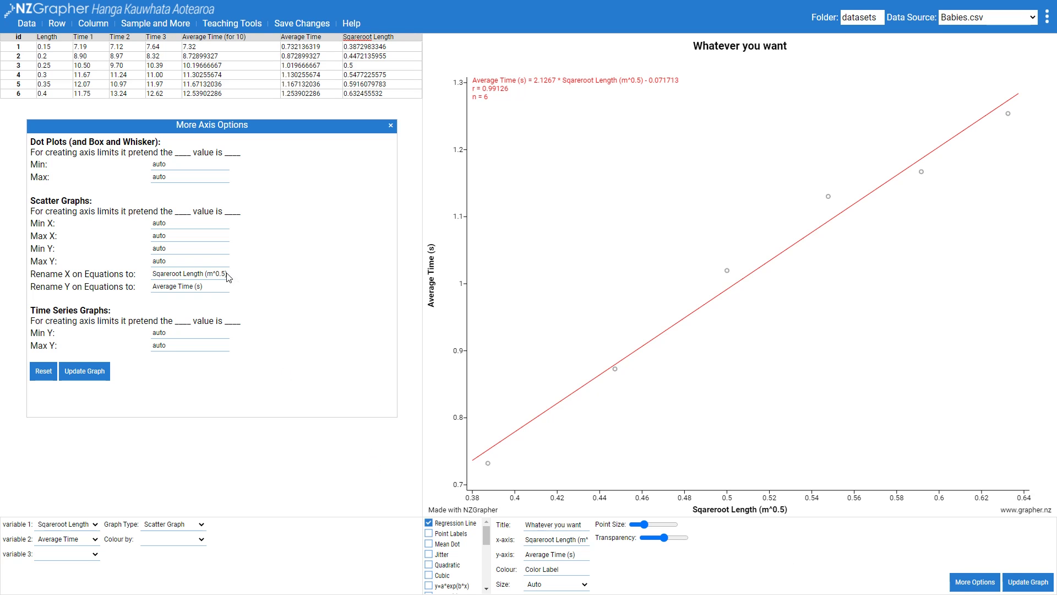
drag(229, 274, 151, 274)
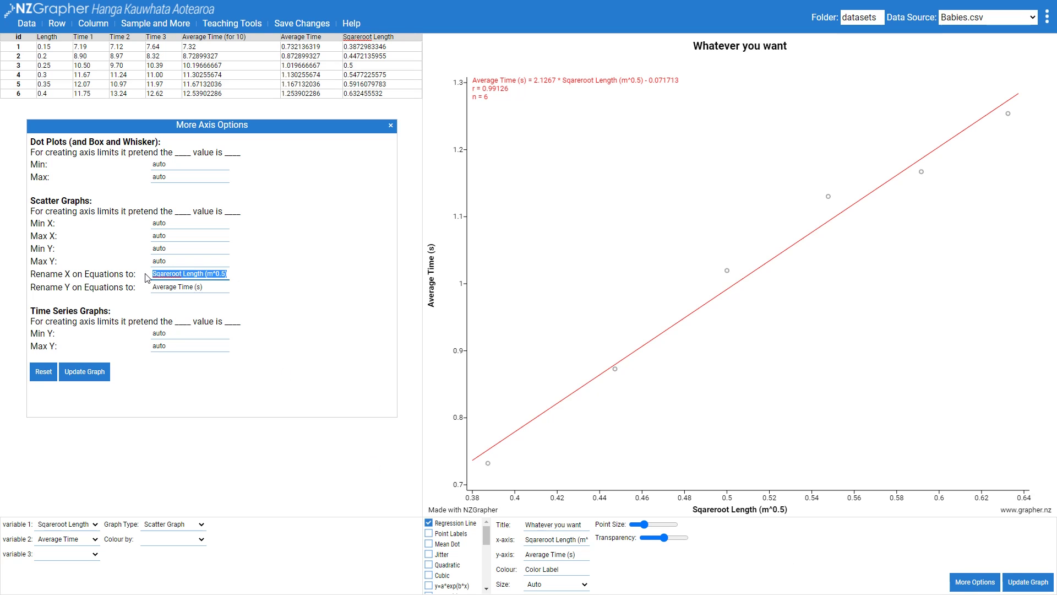
text(L^0.5)
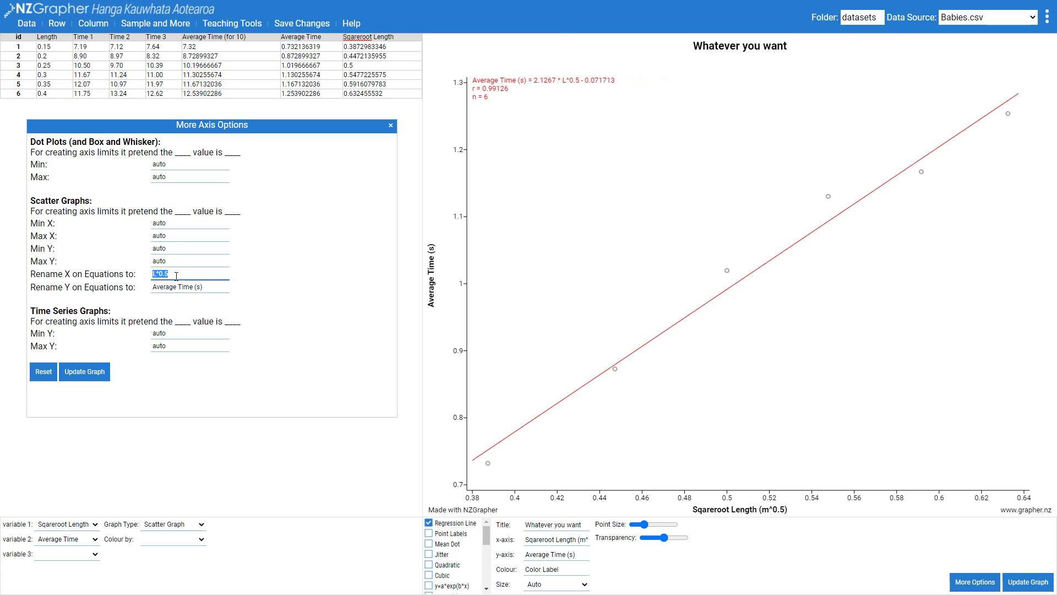
drag(205, 287, 142, 287)
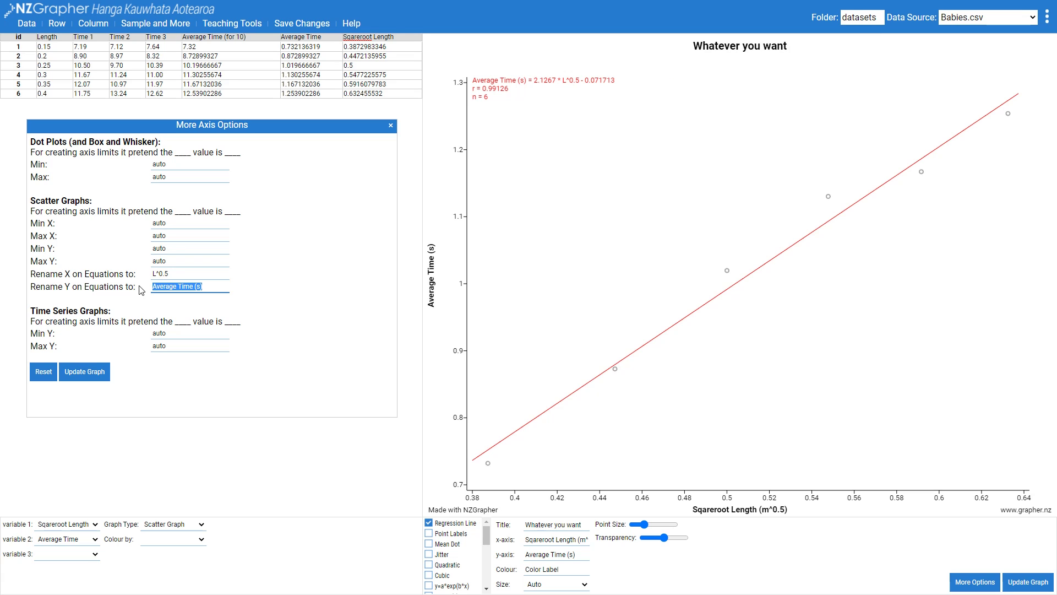
text(T)
click(69, 375)
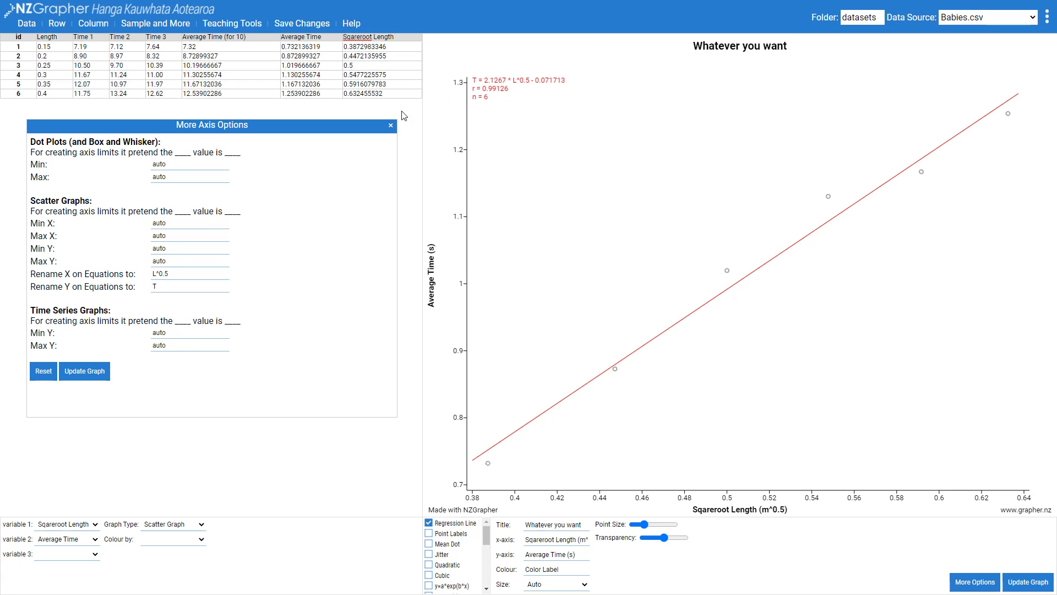
click(390, 128)
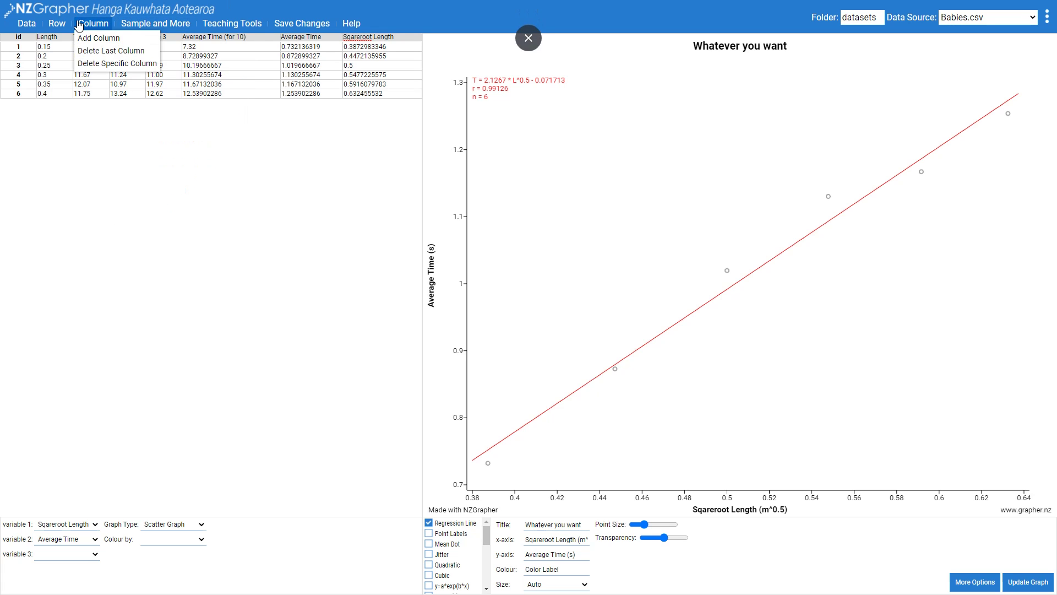
Step: Add Horizontal Uncertainty and Vertical Uncertainty columns; enter rows 1–3 (0.018/0.026, 0.016/0.033, 0.014/0.040)
click(87, 35)
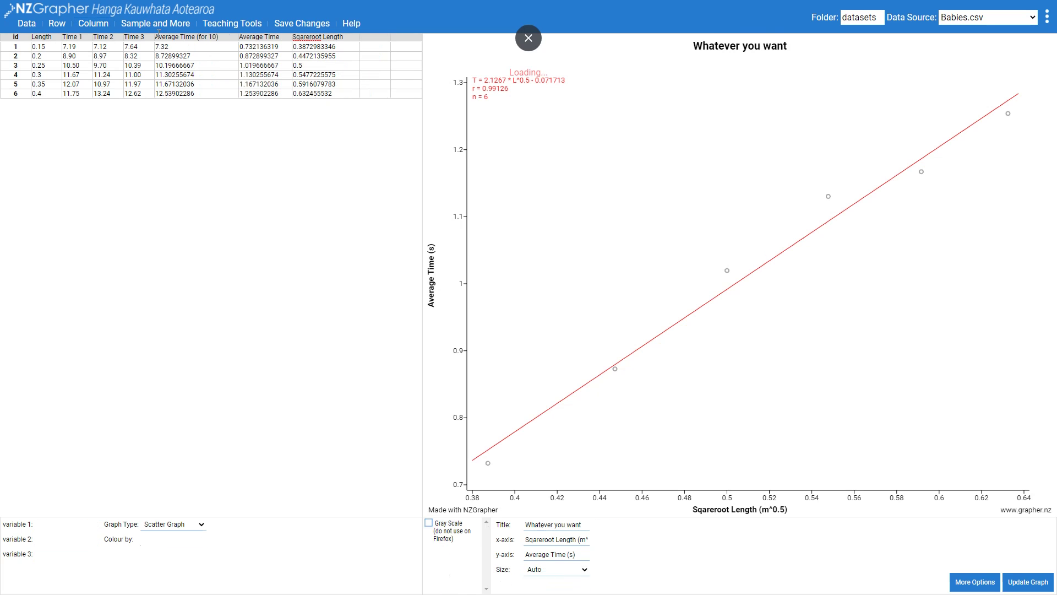
click(372, 39)
text(Horizontal UncertaintyVertical Uncertainty0.018)
key(Tab)
text(0.0260.016)
key(Tab)
text(0.0330.014	0.040)
Step: Enter the remaining uncertainty pairs: 0.013/0.034, 0.012/0.055 and 0.011/0.075
click(327, 75)
text(0.013	0.034)
click(323, 84)
text(0.012	0.055)
click(319, 95)
text(0.011	0.075)
click(316, 121)
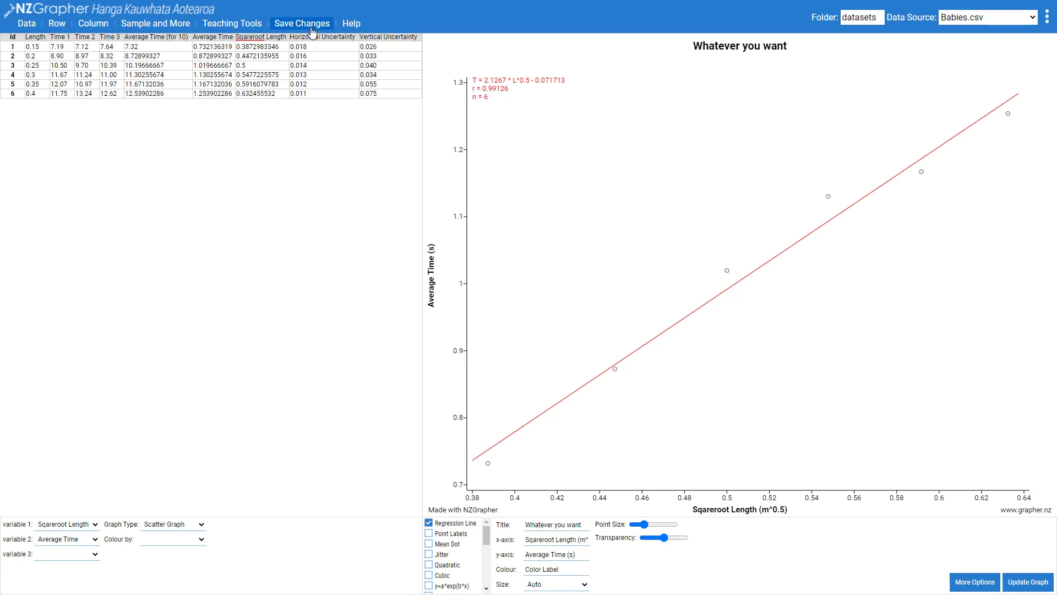
Step: Set Horizontal Error Bars to Horizontal Uncertainty and Vertical Error Bars to Vertical Uncertainty
scroll(480, 534, down, 3)
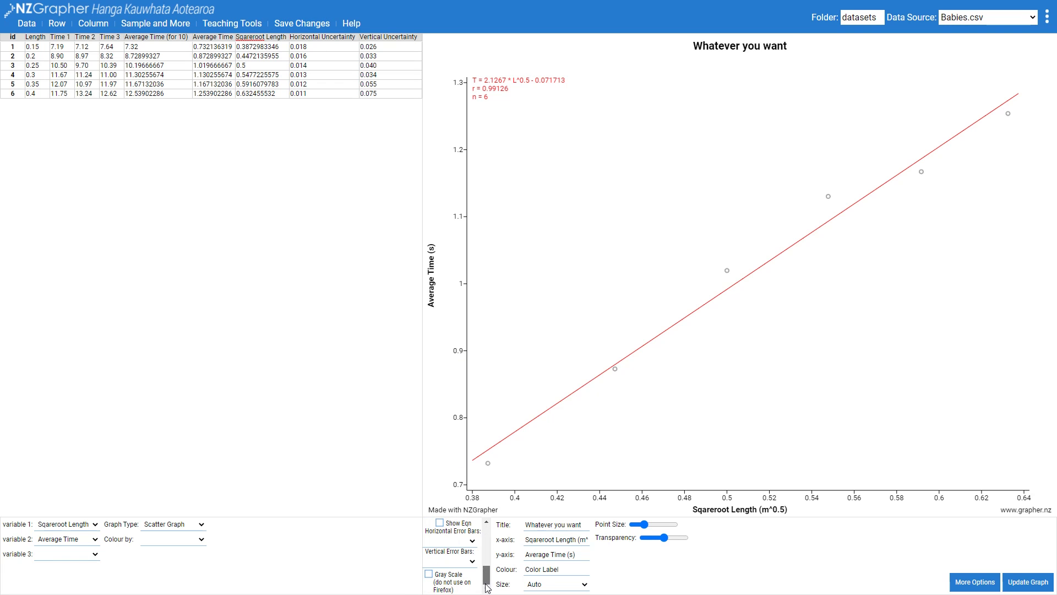
click(460, 542)
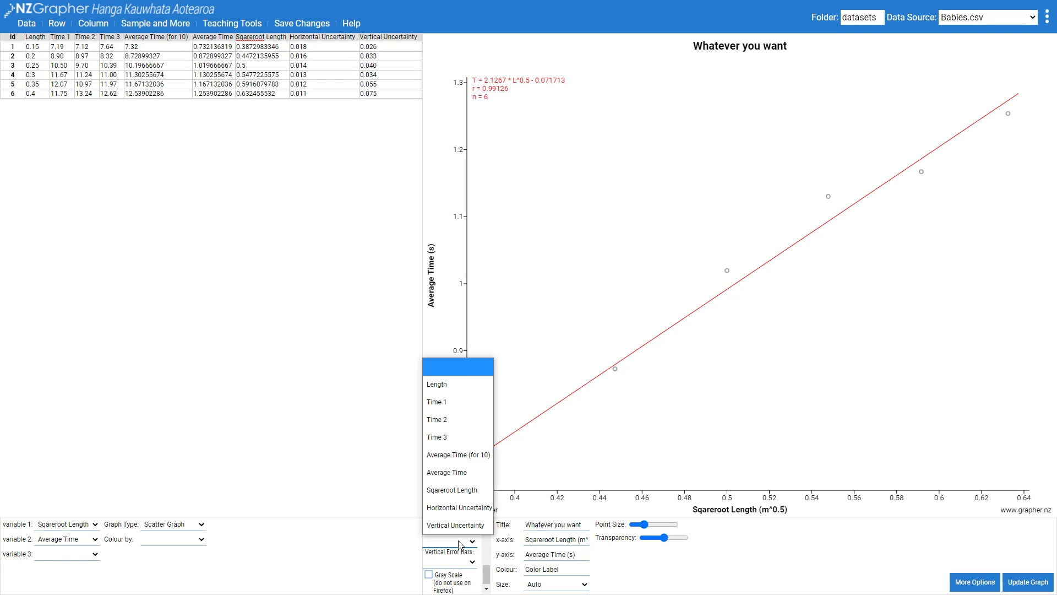
click(464, 507)
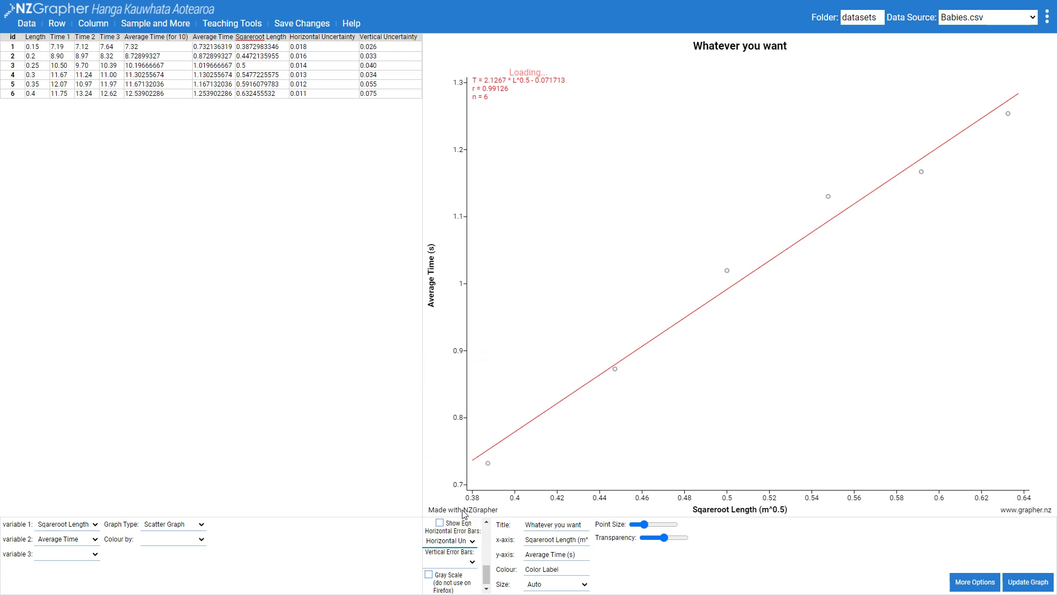
click(460, 561)
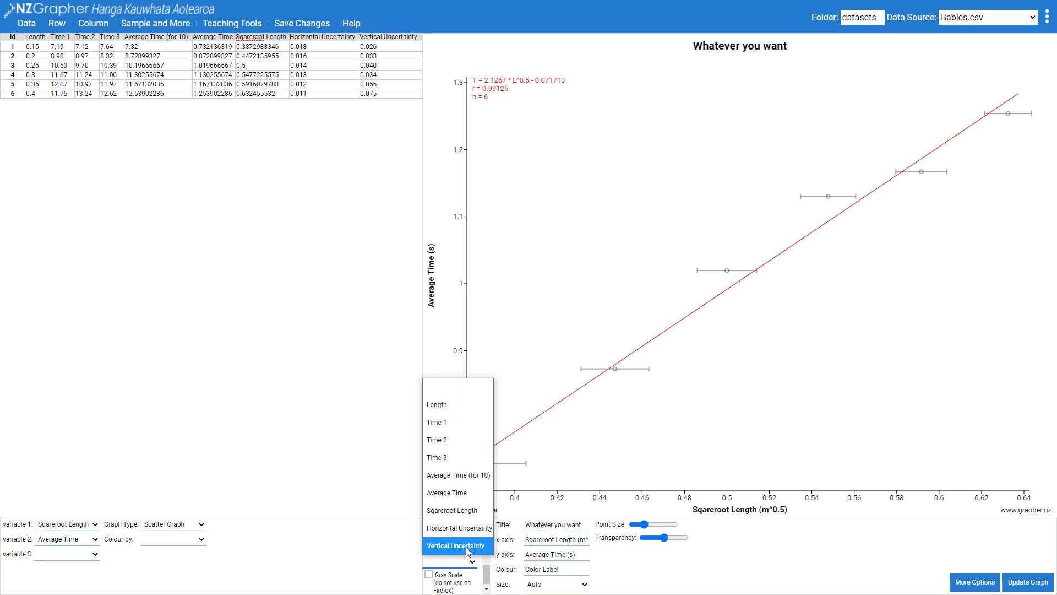
click(467, 547)
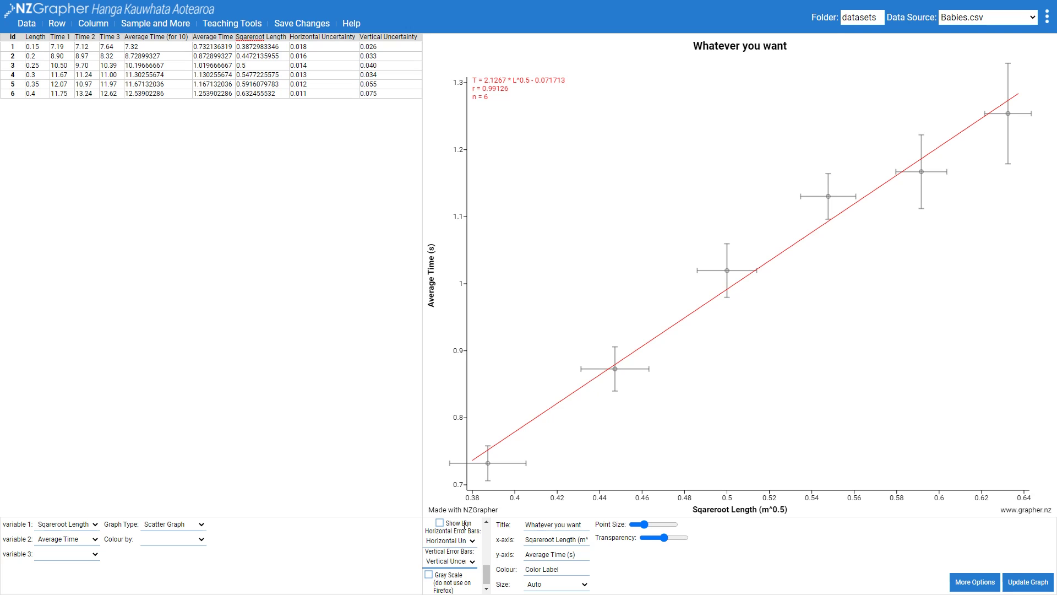
Step: Add a custom line spanning the error-bar extremes and show its equation T = 2.5101 * L^0.5 - 0.27783
scroll(460, 535, up, 3)
scroll(483, 568, down, 3)
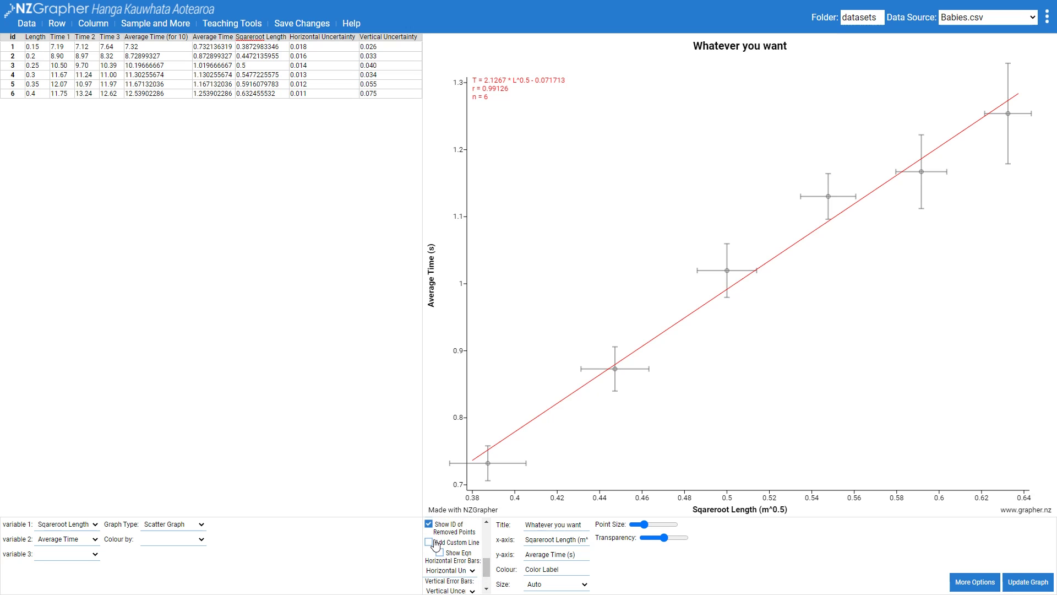
click(430, 543)
drag(482, 148, 500, 478)
drag(536, 92, 1011, 73)
click(440, 553)
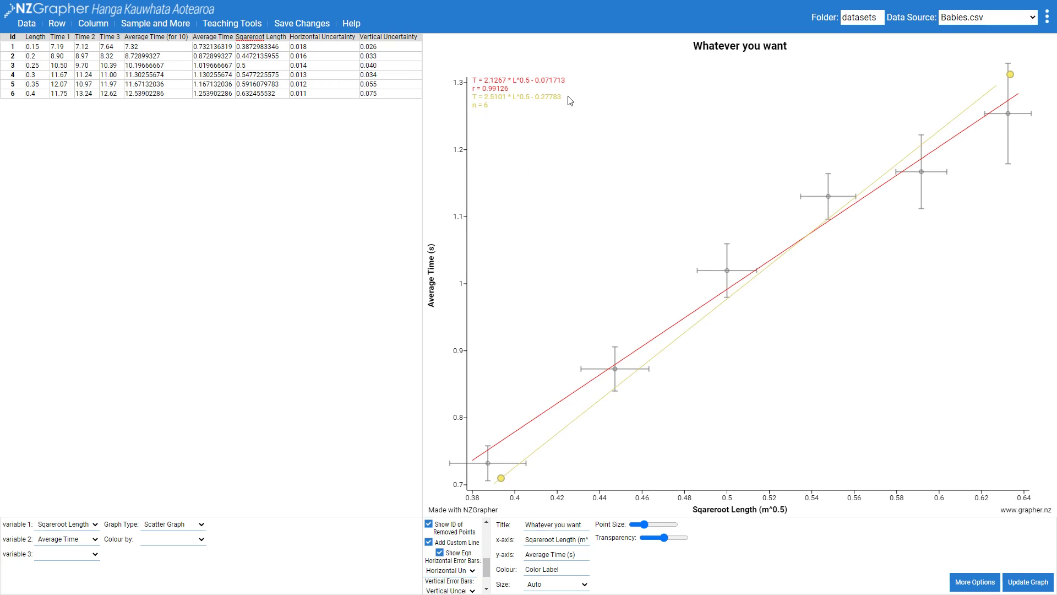
right_click(551, 163)
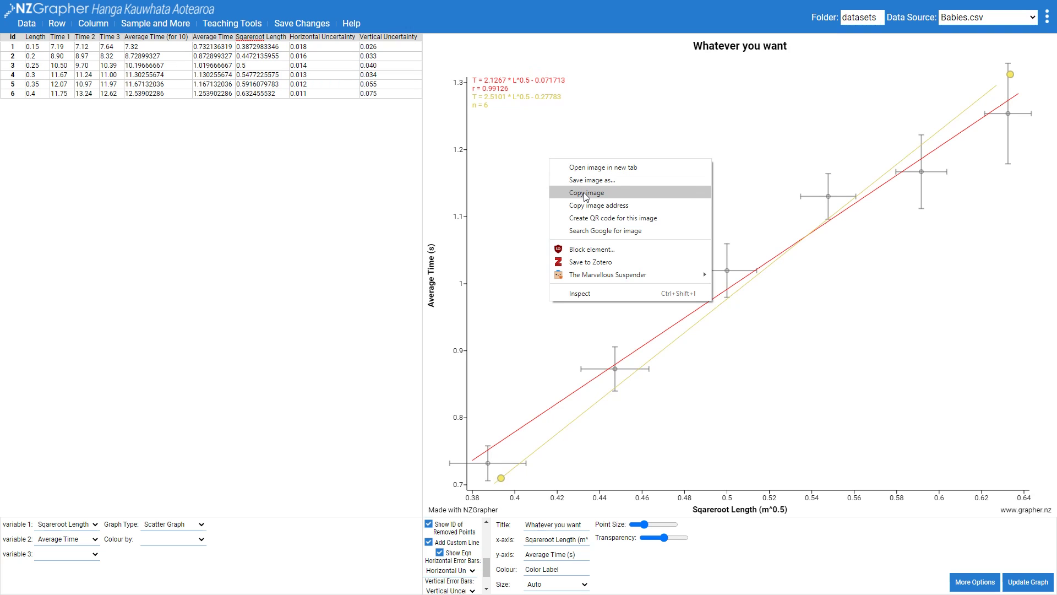